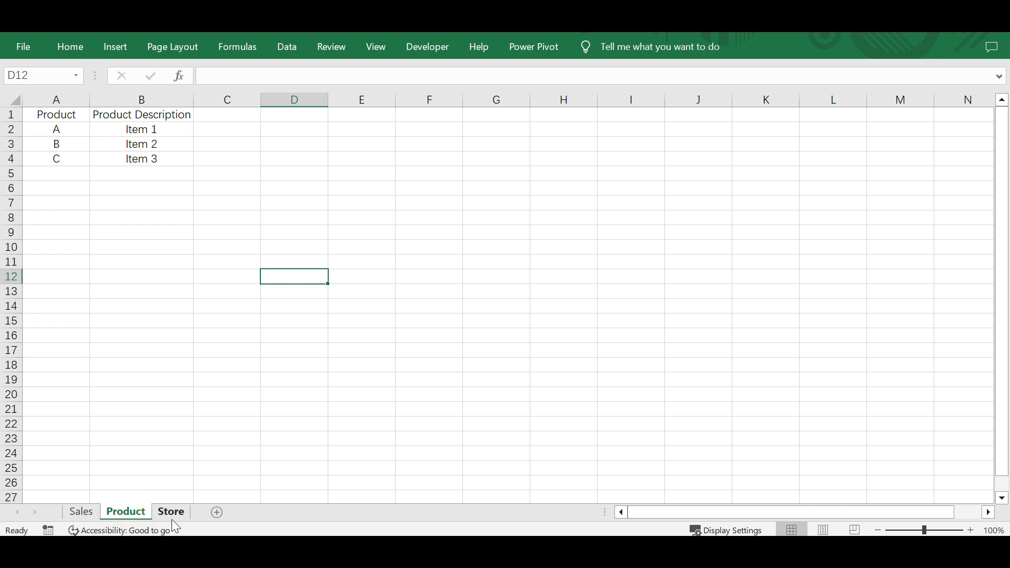
On the Sales sheet, add the headers Product Description in D1 and Store Name in E1.
left_click(173, 513)
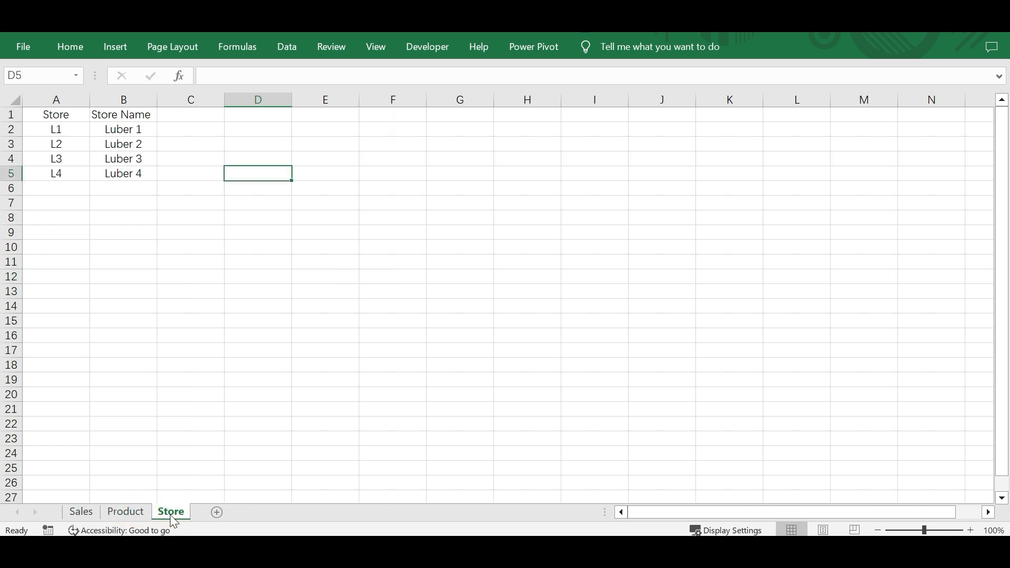
left_click(86, 518)
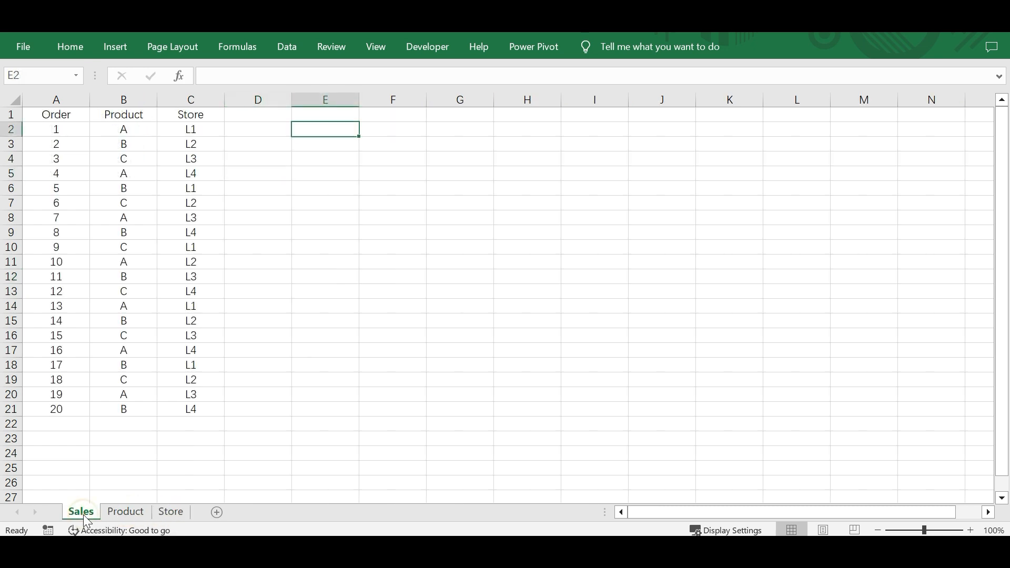
left_click(262, 116)
type("Pr")
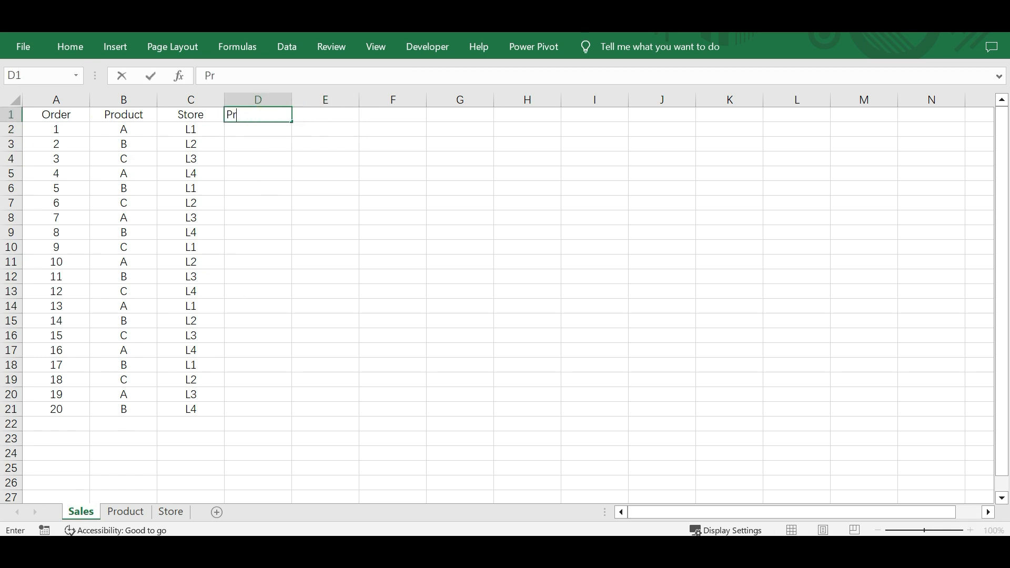
type("oduct descr")
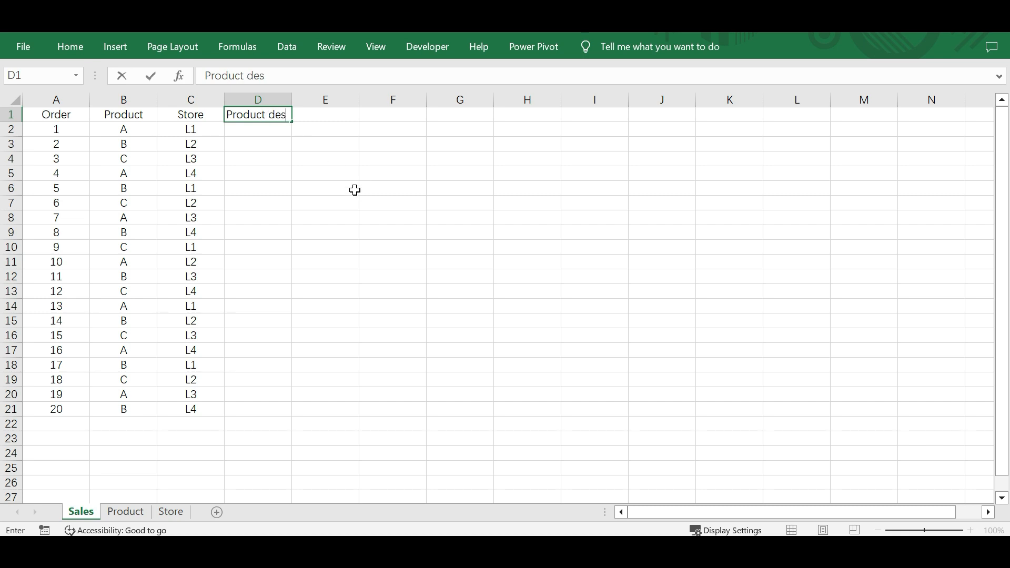
type("iption")
key("BackSpace")
key("BackSpace")
key("BackSpace")
key("BackSpace")
key("BackSpace")
key("BackSpace")
key("BackSpace")
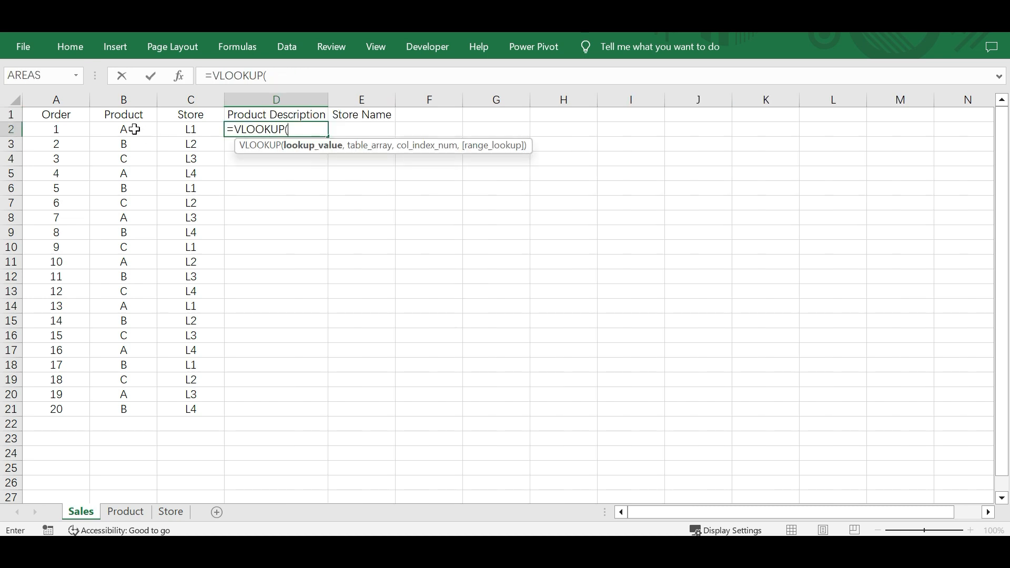
Look up the first order's product description in D2 with =VLOOKUP(B2,Product!$A$2:$B$4,2,0).
left_click(135, 129)
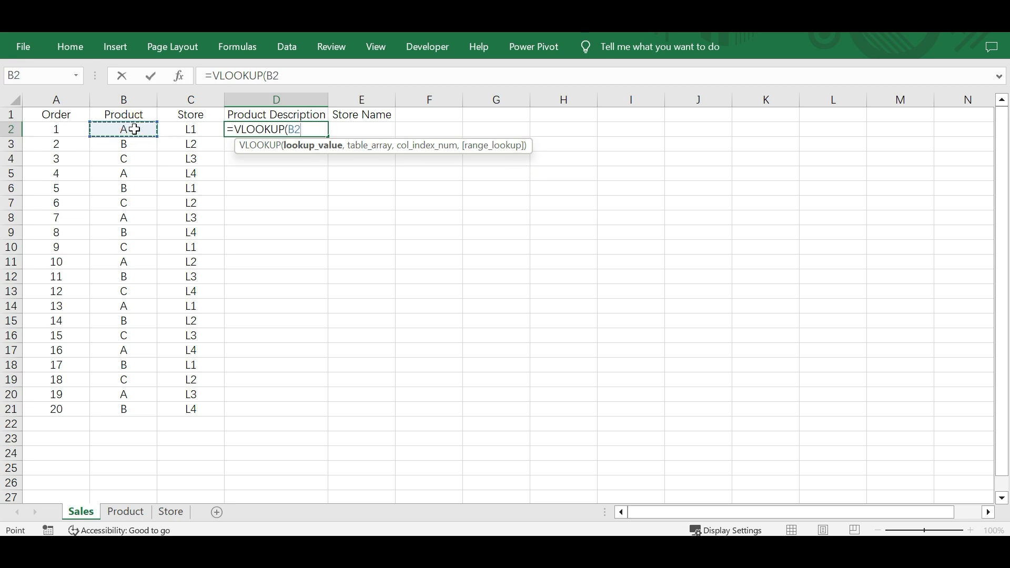
type(",")
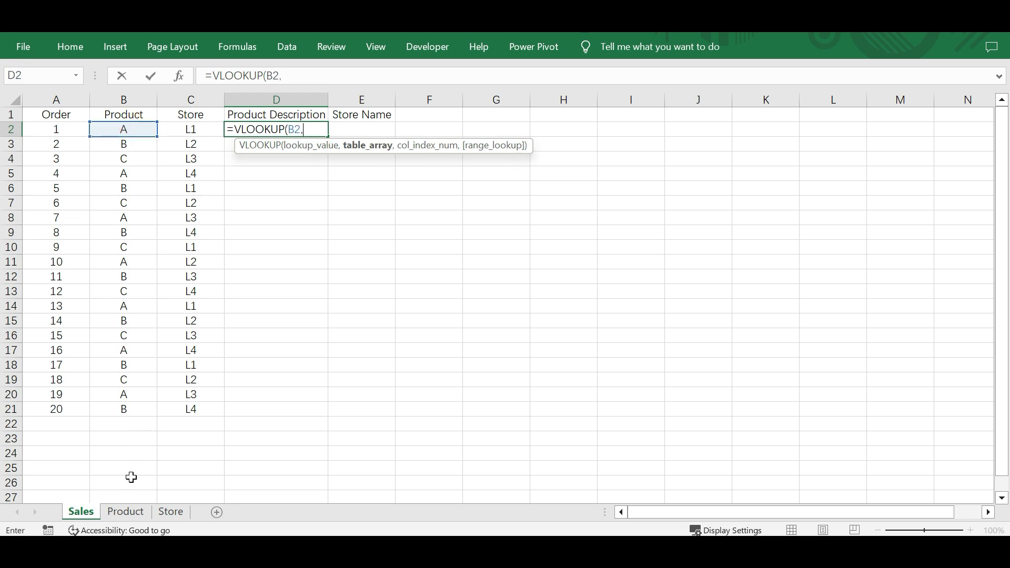
left_click(126, 512)
left_click_drag(70, 131, 145, 158)
key("F4")
left_click(408, 75)
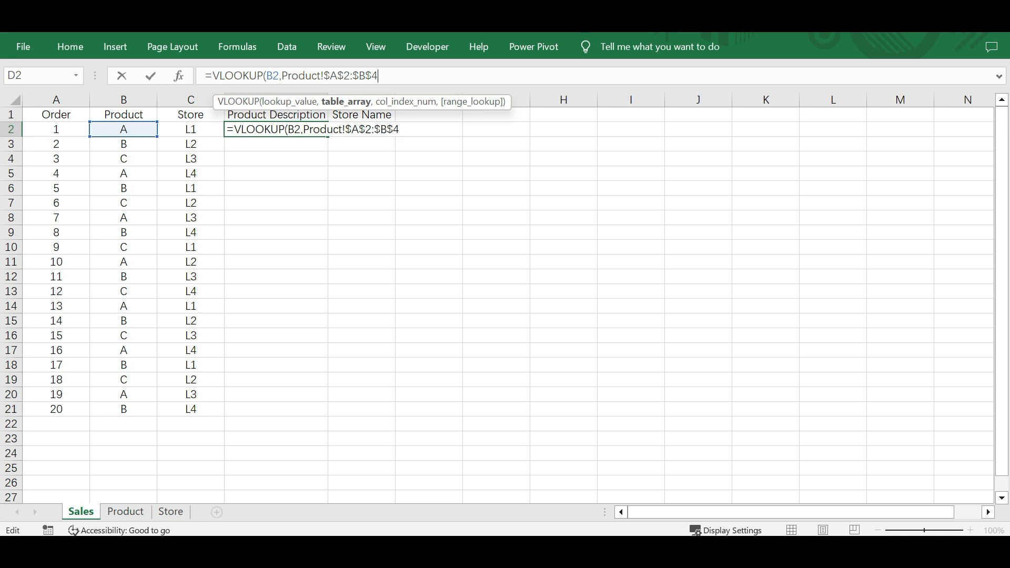
type(",2,0)")
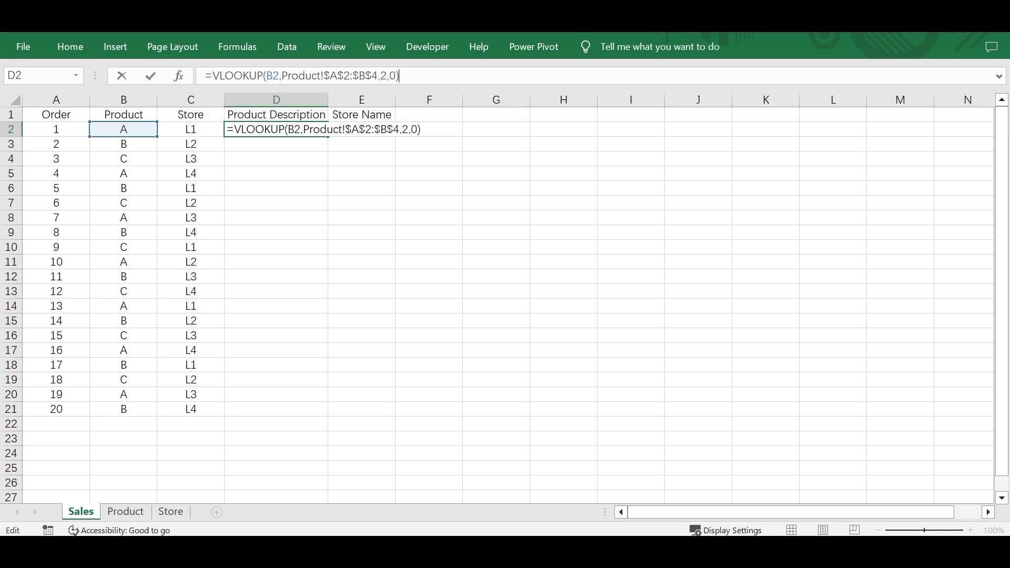
key("Return")
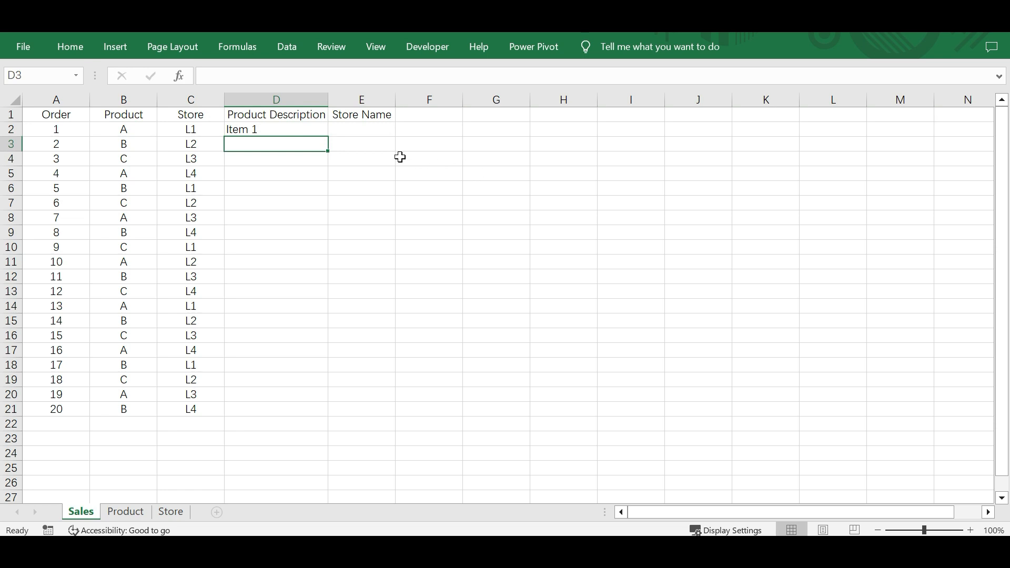
Look up the first order's store name in E2 with =VLOOKUP(C2,Store!$A$2:$B$5,2,0).
left_click(366, 130)
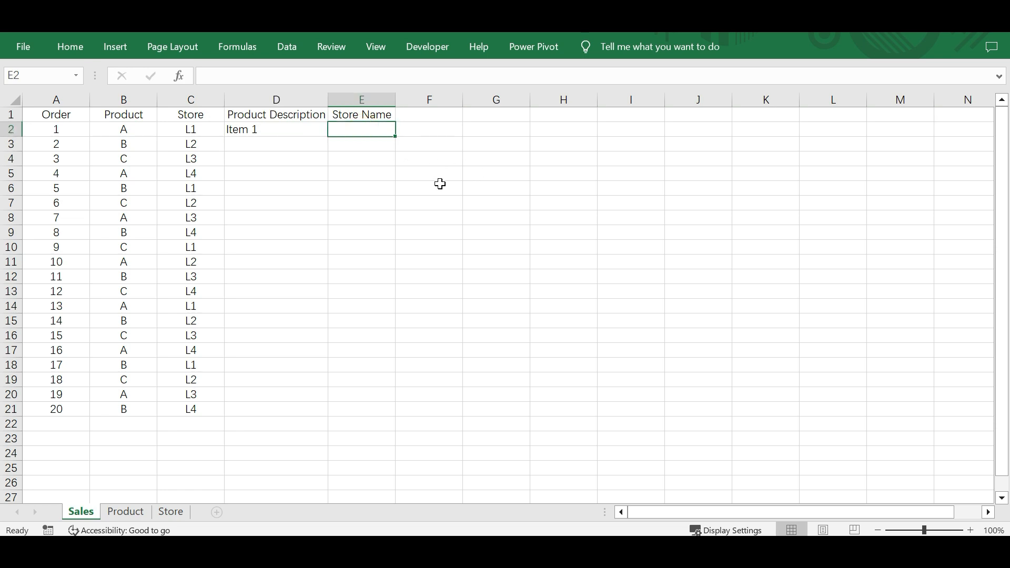
type("=vl")
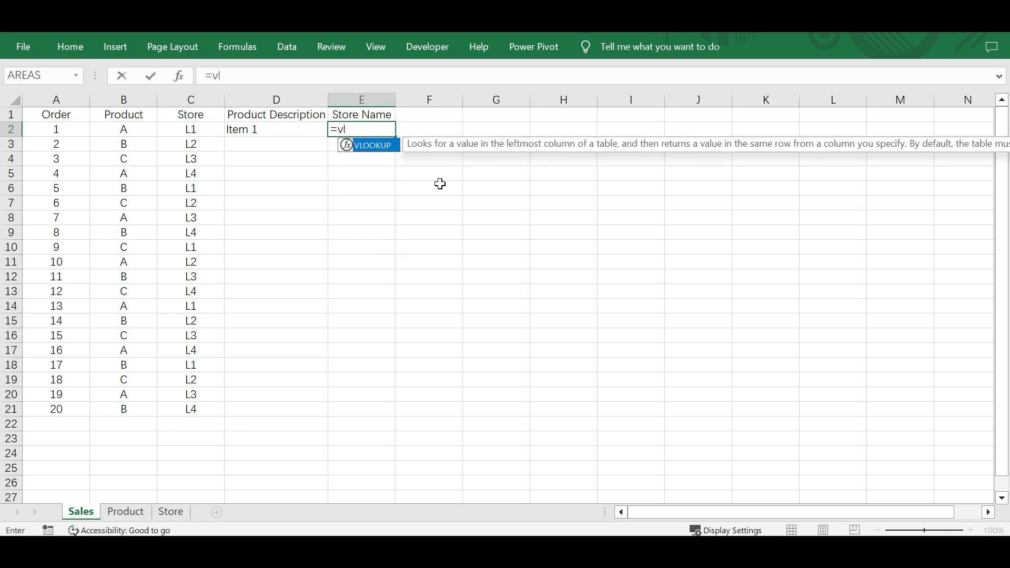
key("Tab")
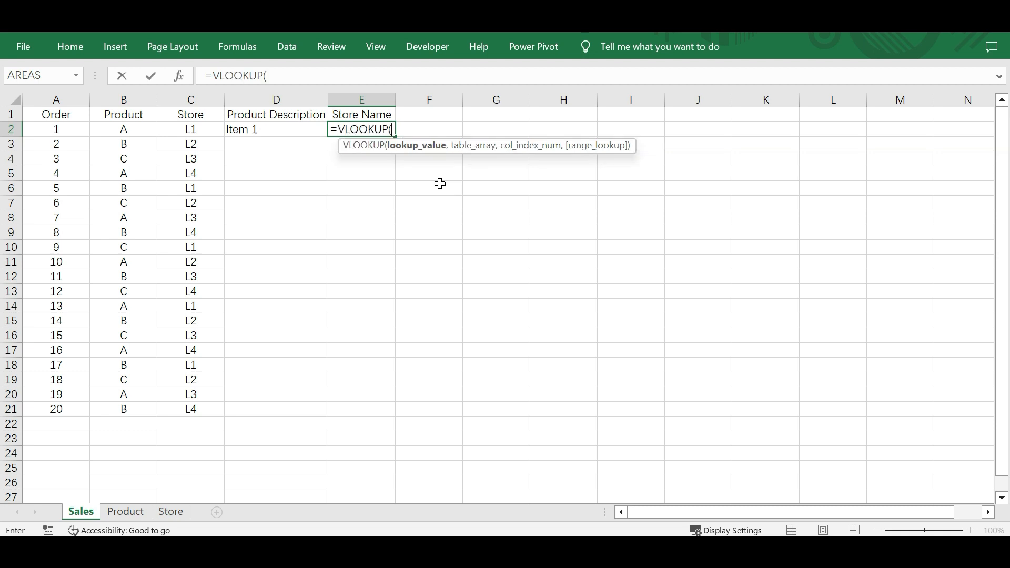
left_click(202, 130)
type(",")
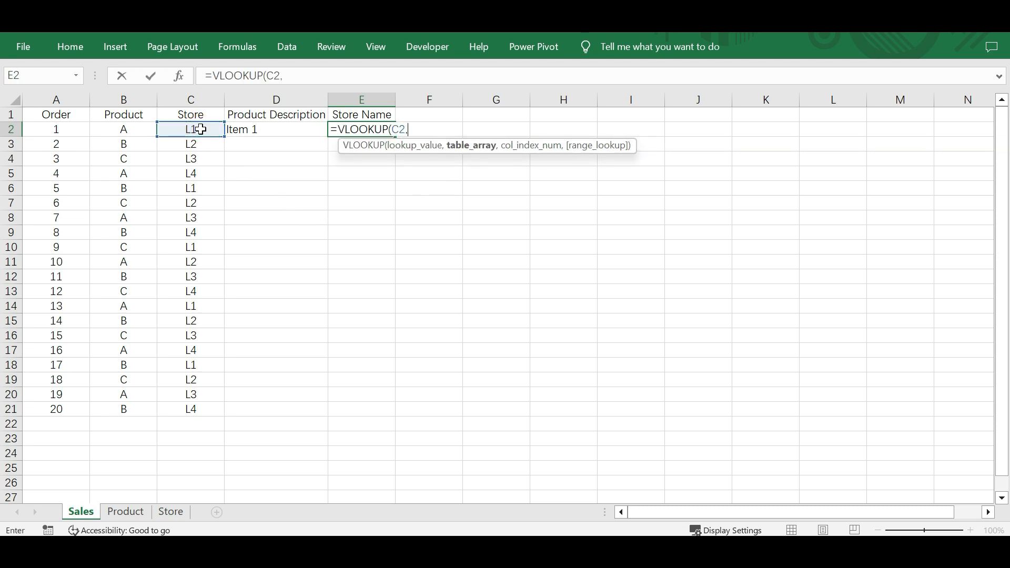
left_click(167, 514)
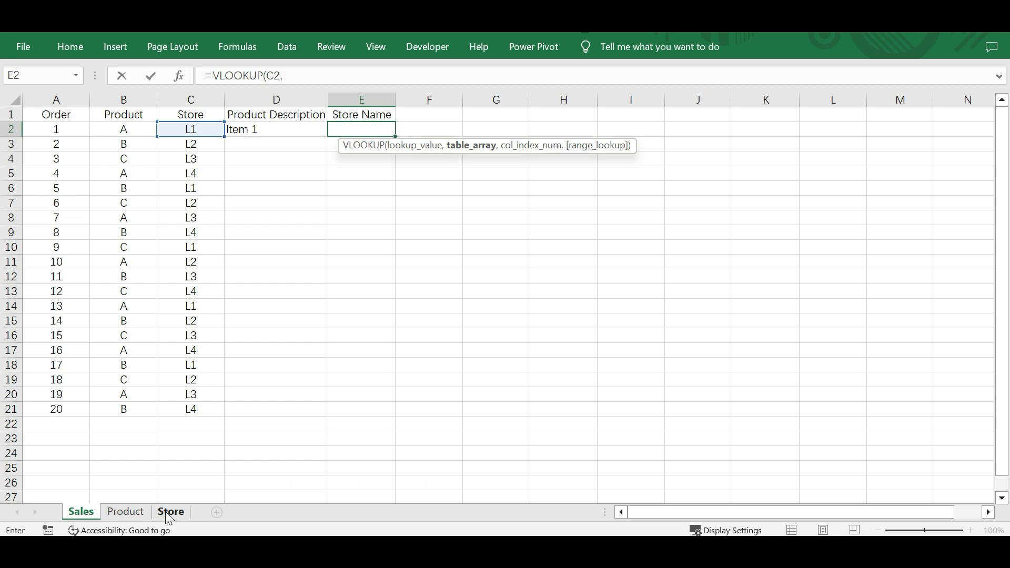
left_click(62, 129)
left_click_drag(93, 131, 131, 166)
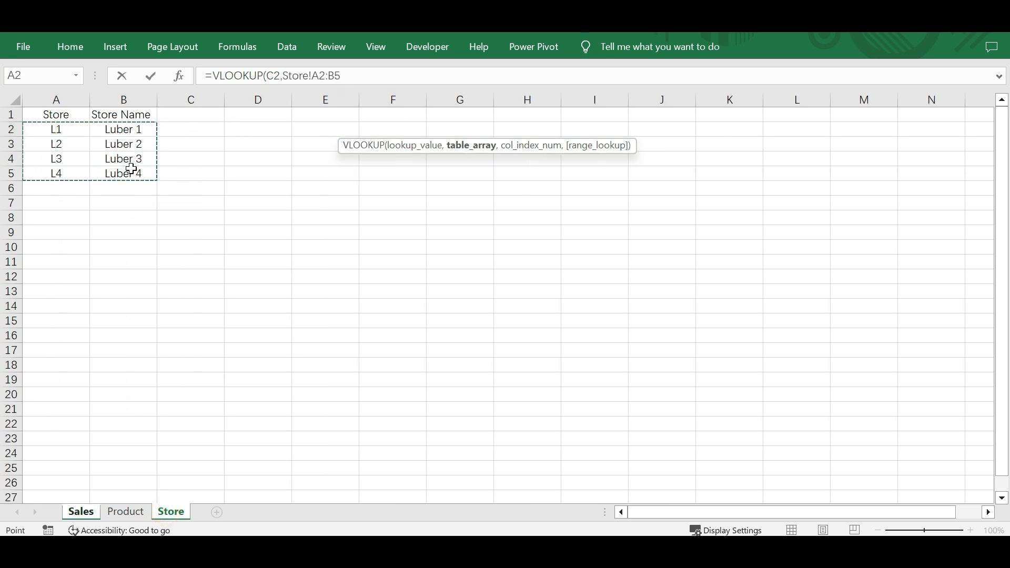
key("F4")
type(",")
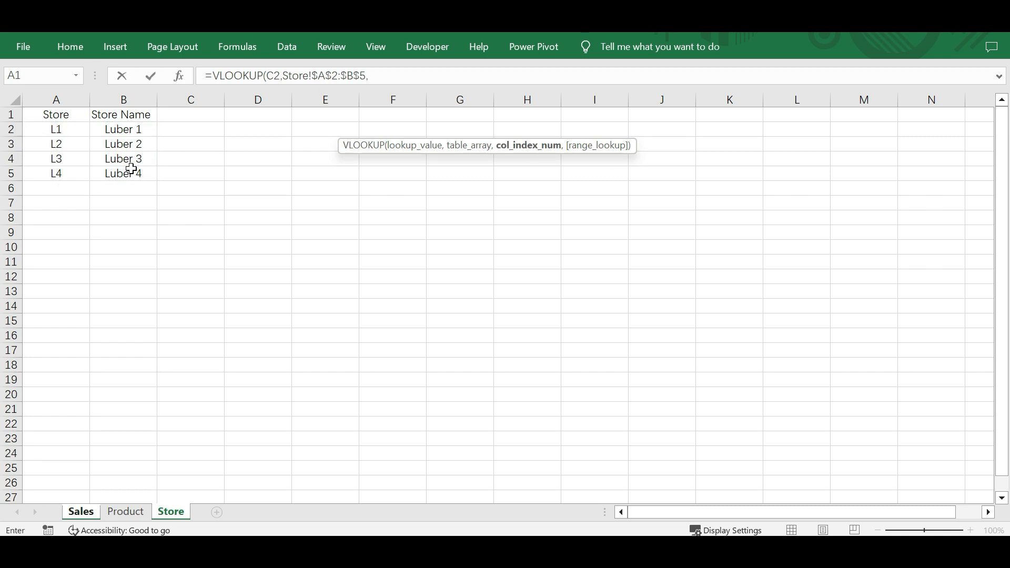
type("2,0")
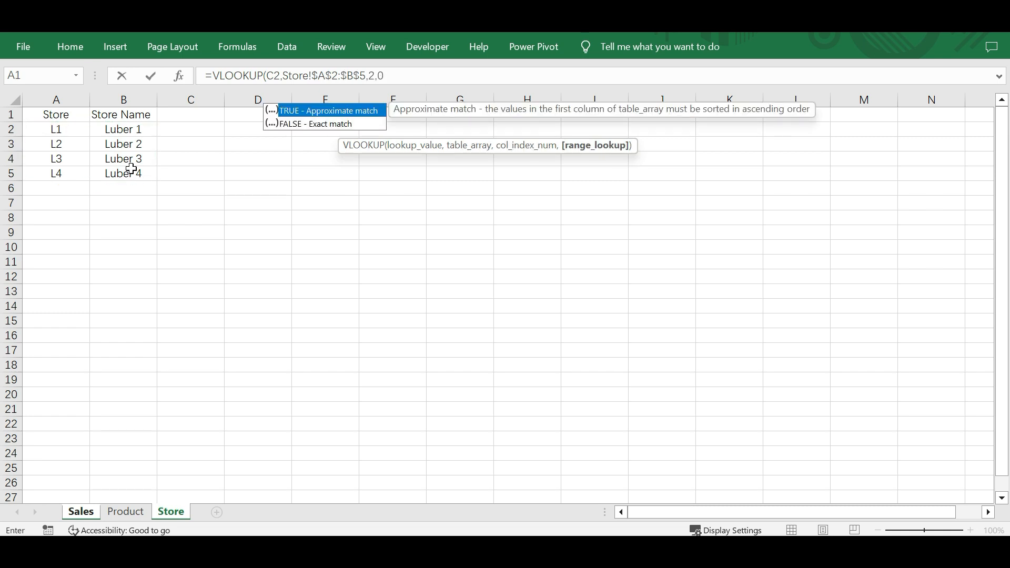
type(")")
key("Return")
Fill the two lookup formulas in D2:E2 down to row 21.
left_click_drag(297, 130, 368, 418)
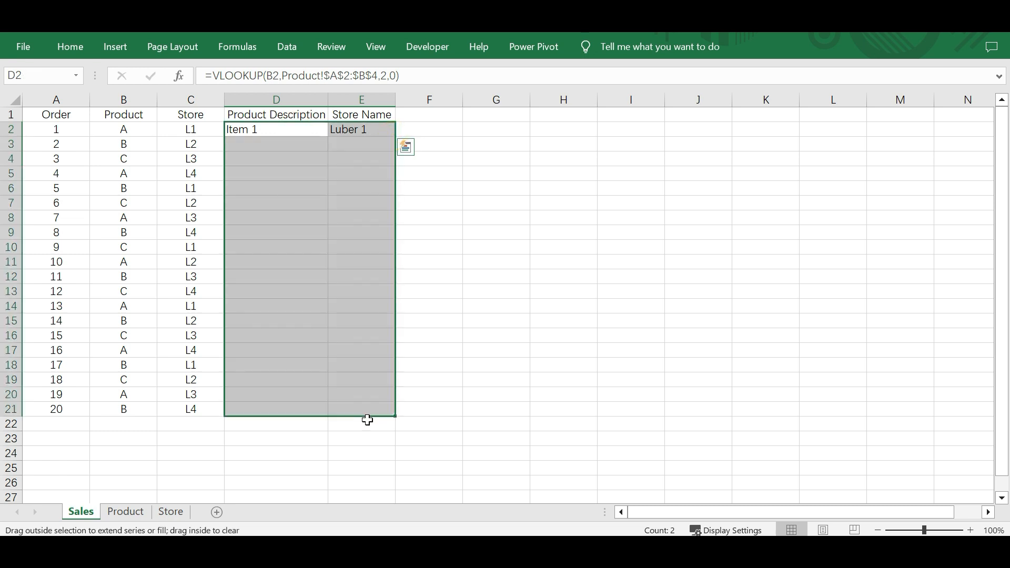
left_click(121, 426)
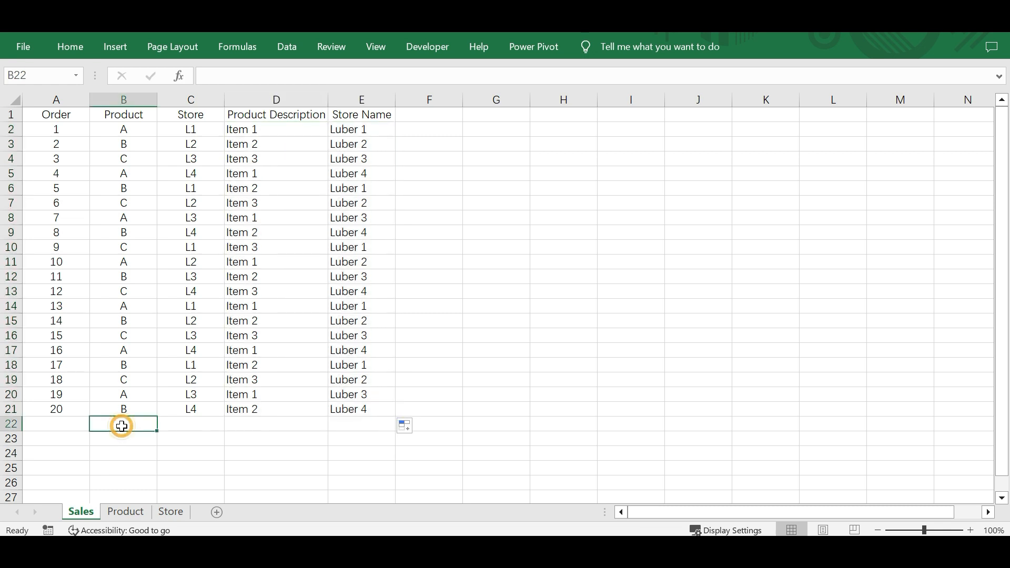
key("Left")
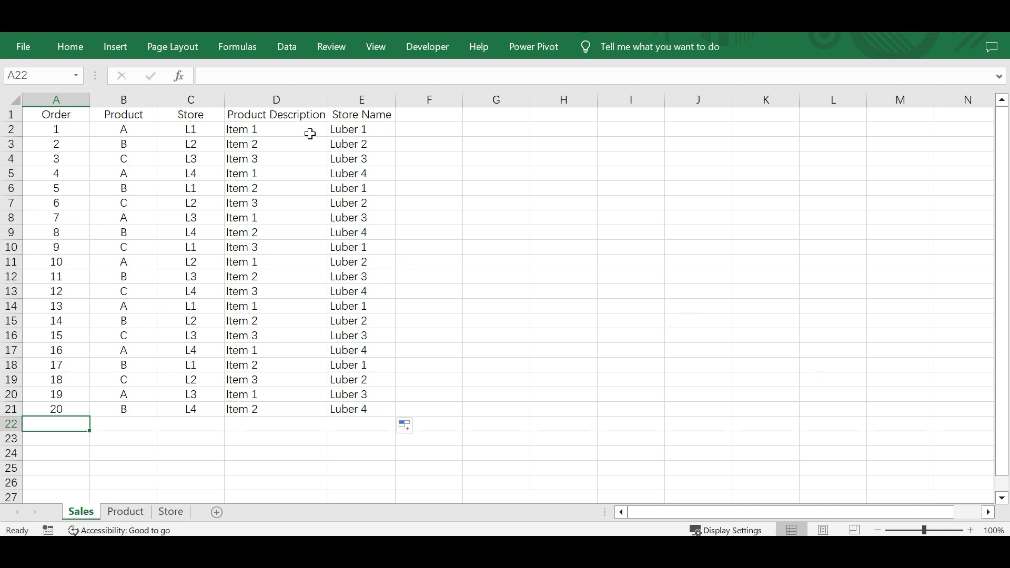
Delete columns D and E with the lookup results from the Sales sheet.
left_click_drag(289, 99, 348, 98)
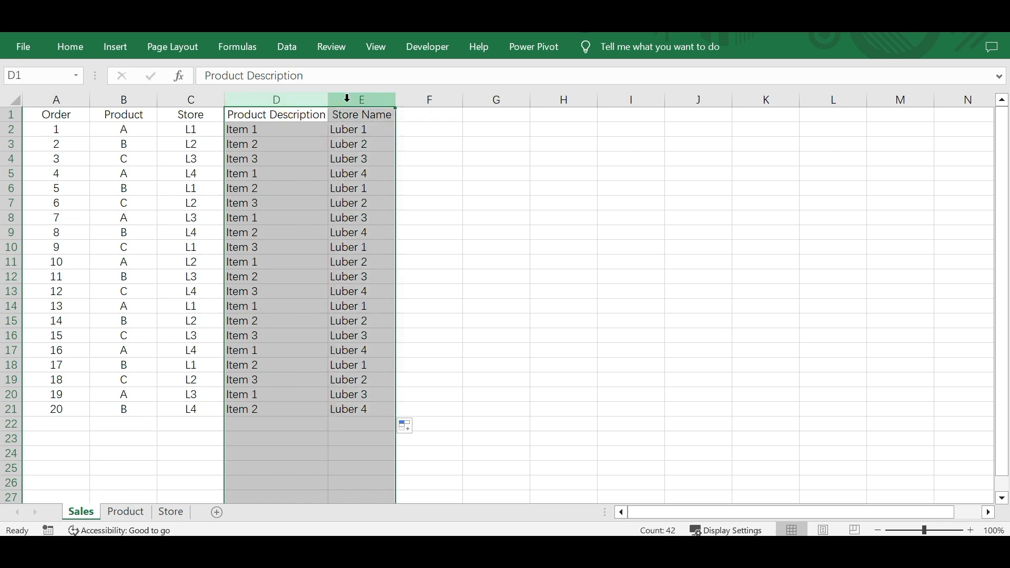
right_click(347, 99)
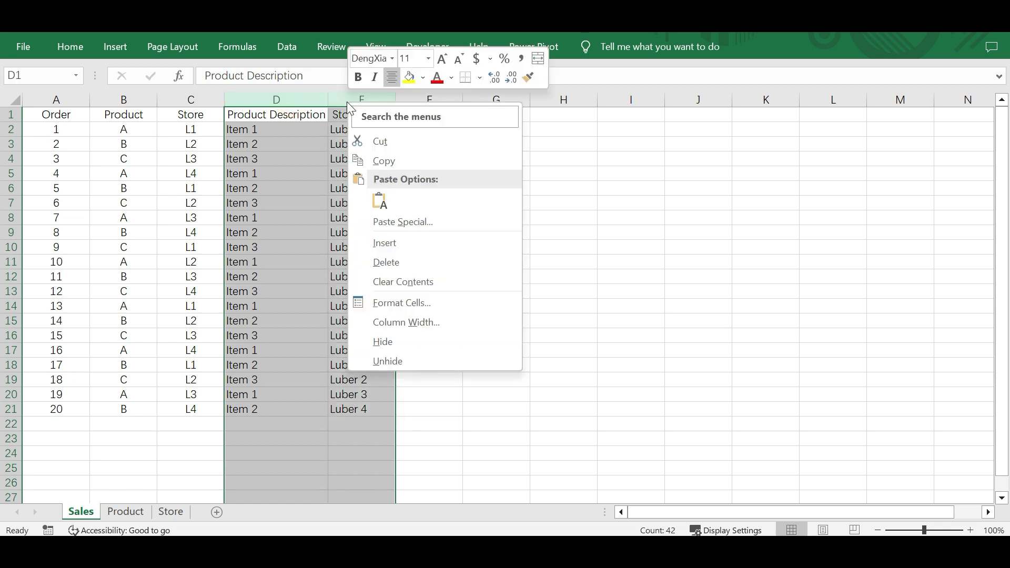
left_click(396, 265)
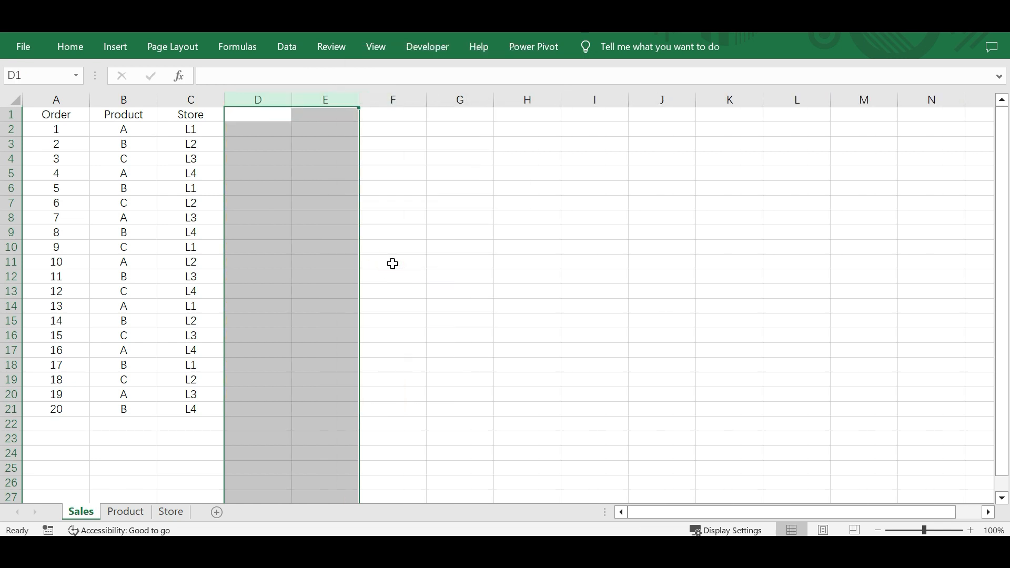
left_click(307, 225)
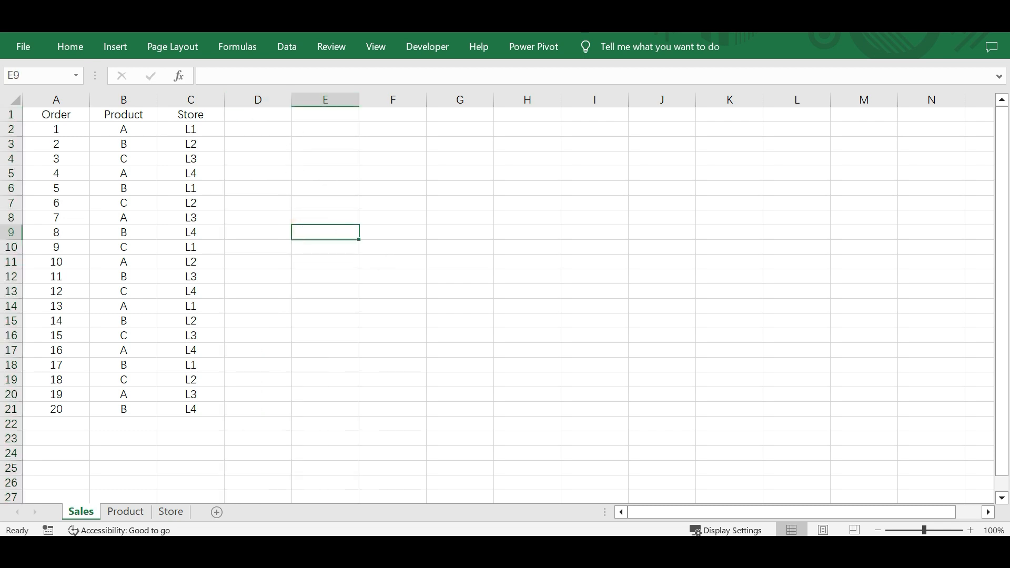
Start a data import from an Excel workbook, using the file Sales.xlsx as the source.
left_click(290, 47)
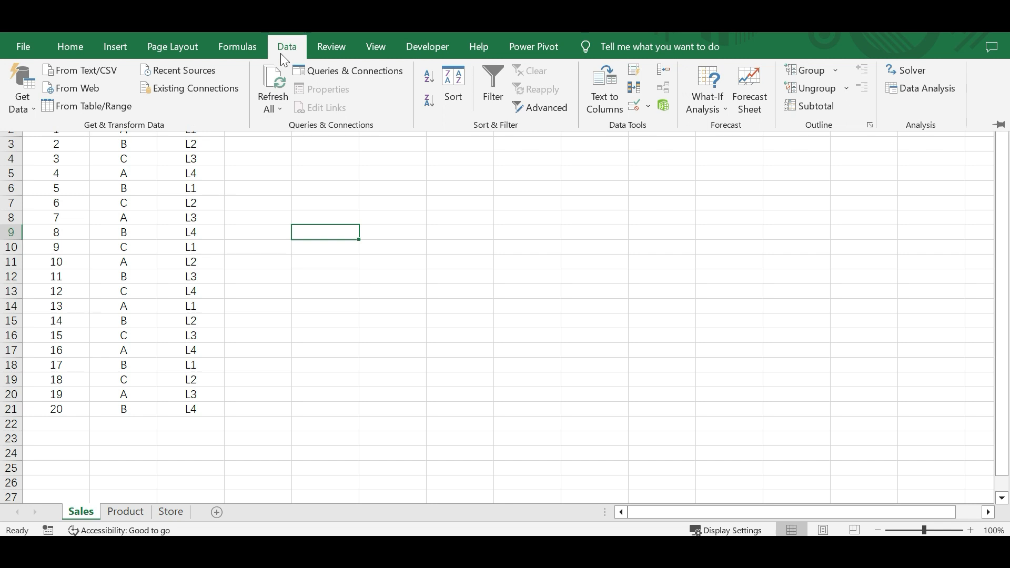
left_click(23, 98)
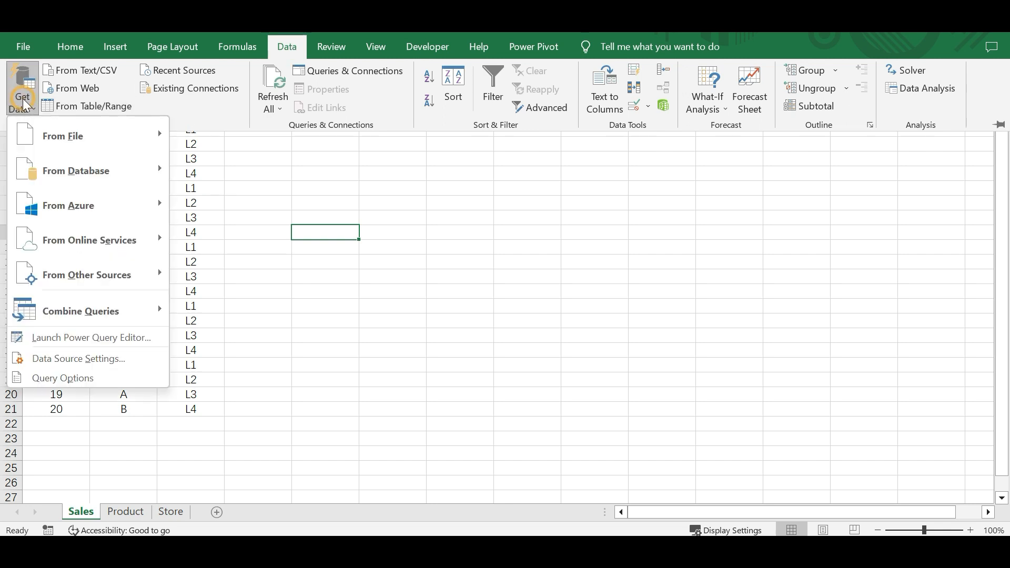
mouse_move(67, 125)
left_click(250, 134)
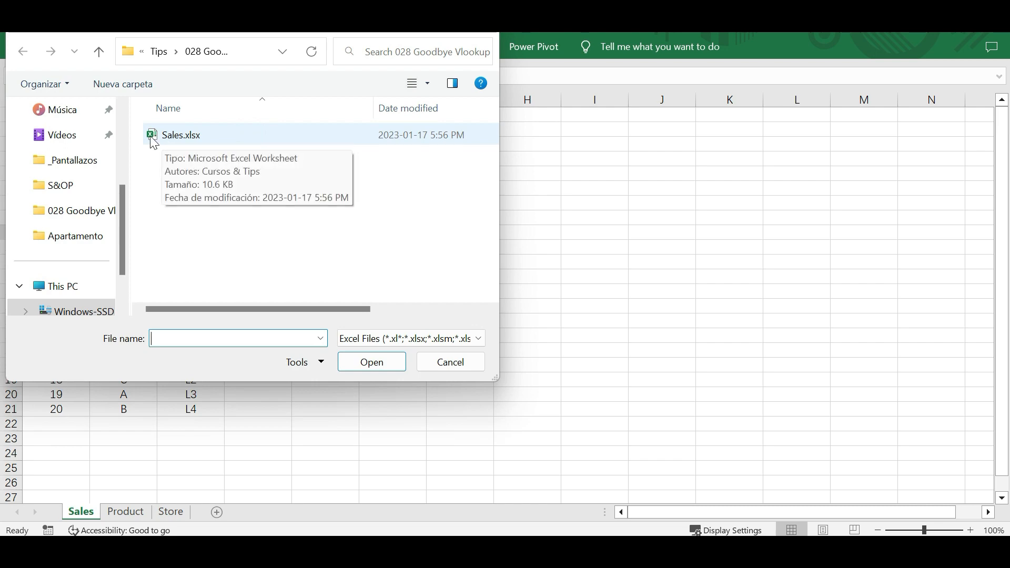
left_click(152, 140)
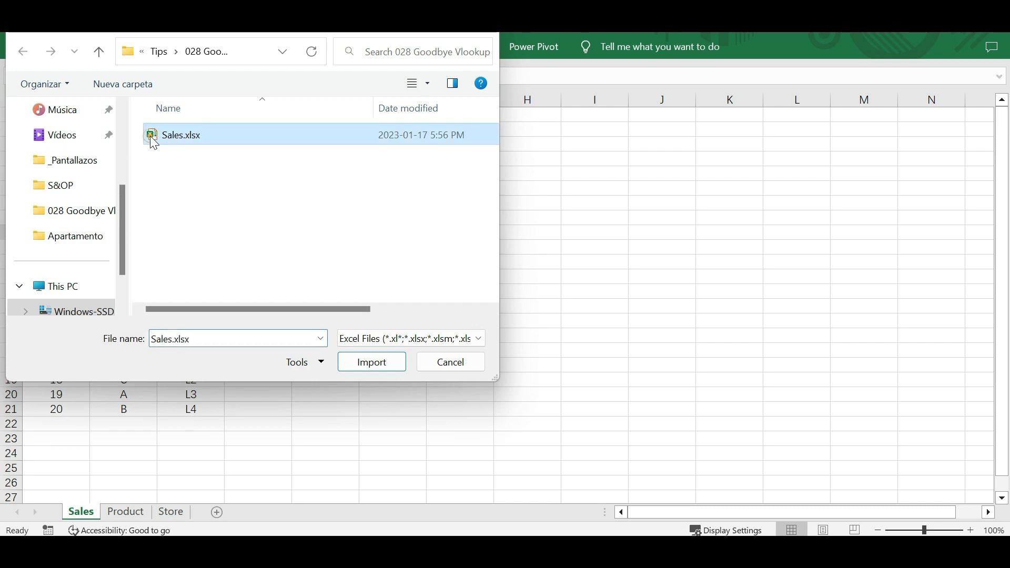
left_click(376, 362)
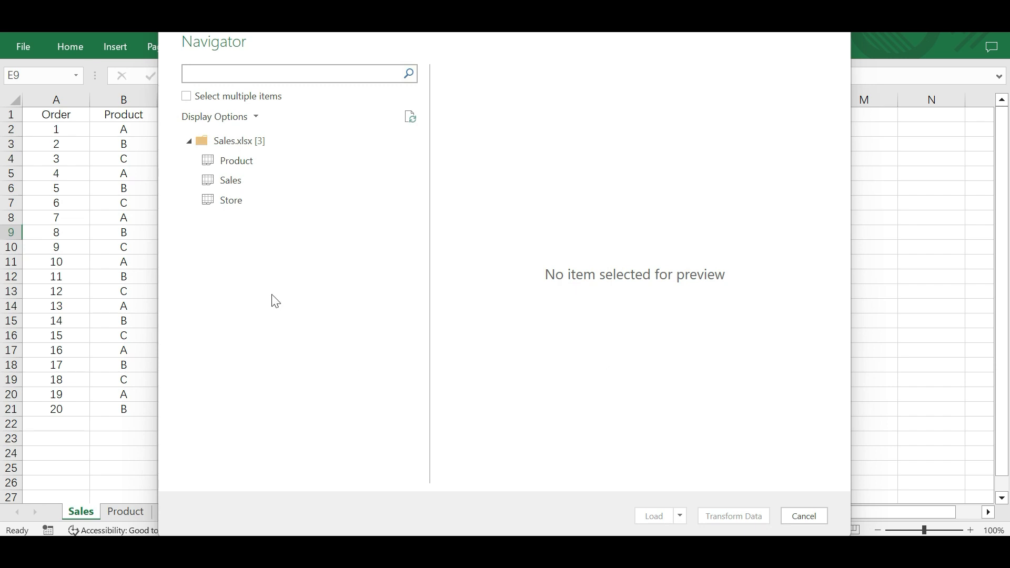
Allow multiple items, choose the Sales, Product and Store sheets, and open them in the Power Query Editor for transformation.
left_click(188, 98)
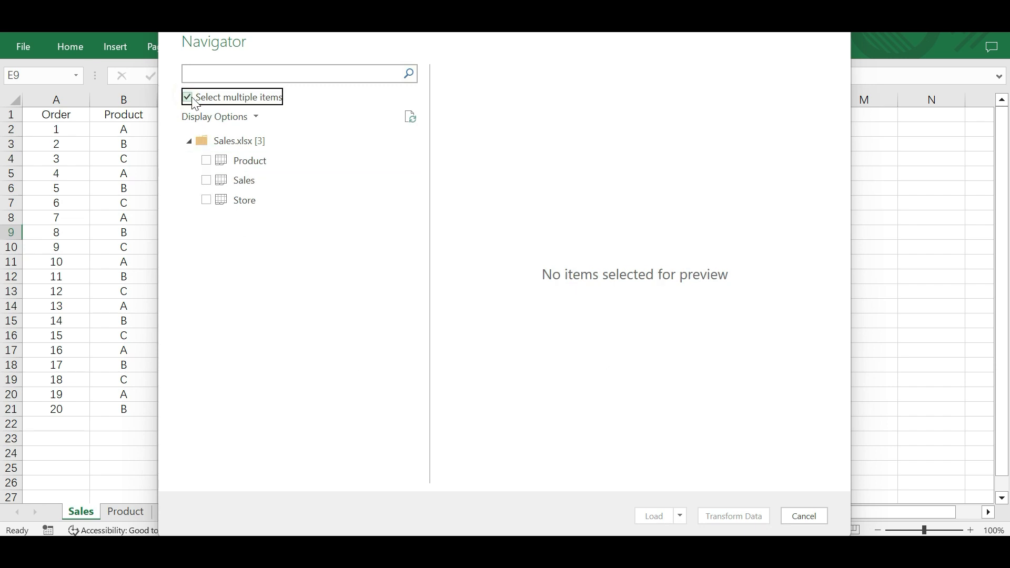
left_click(206, 182)
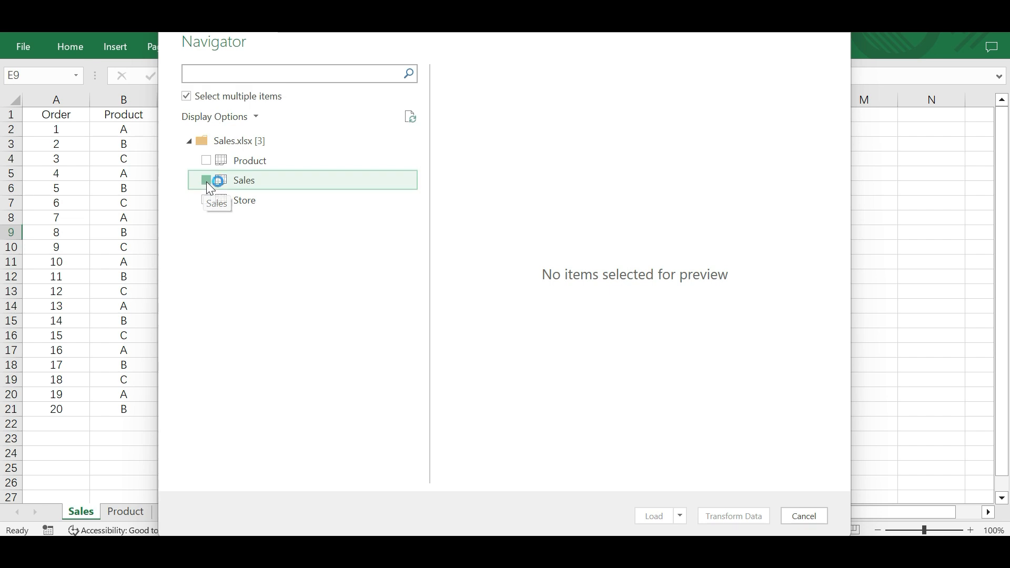
left_click(207, 160)
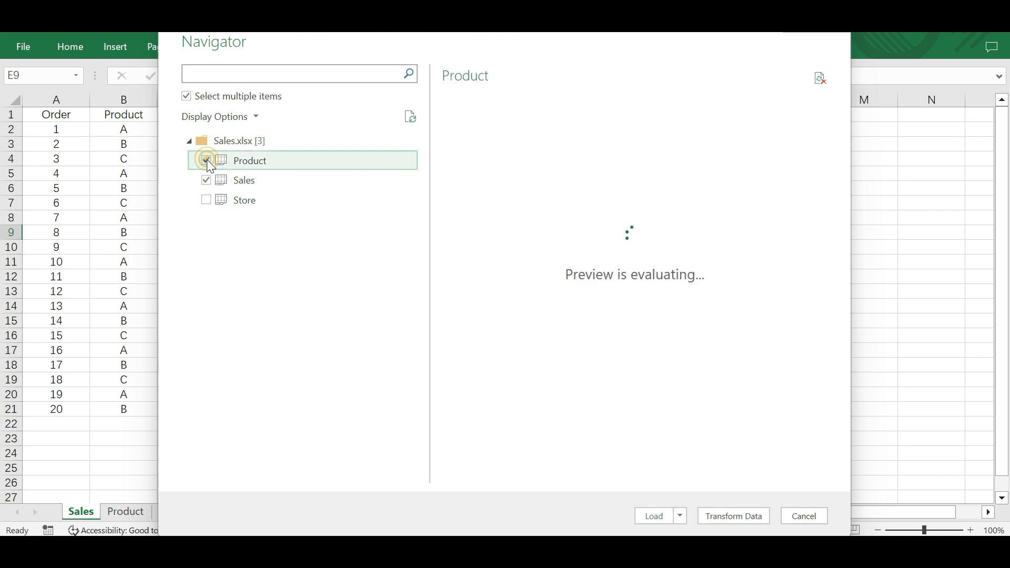
left_click(206, 203)
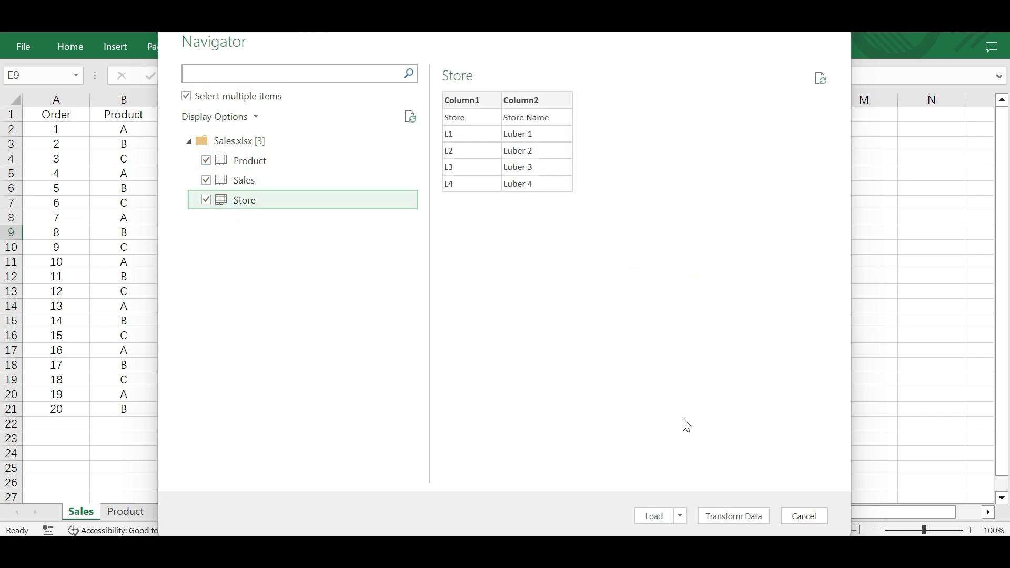
left_click(736, 516)
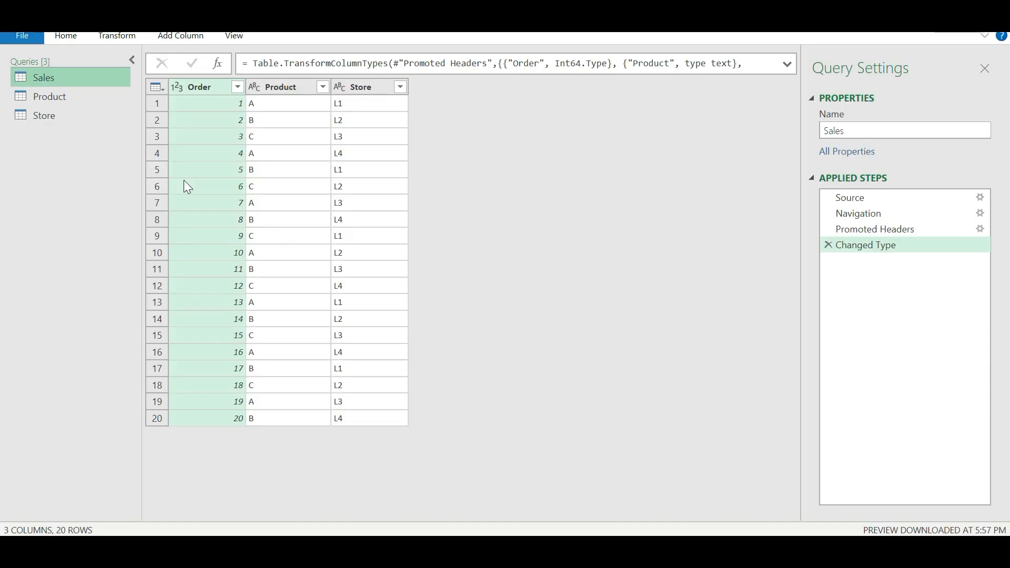
Use the first row as headers in both the Product and the Store query.
left_click(52, 96)
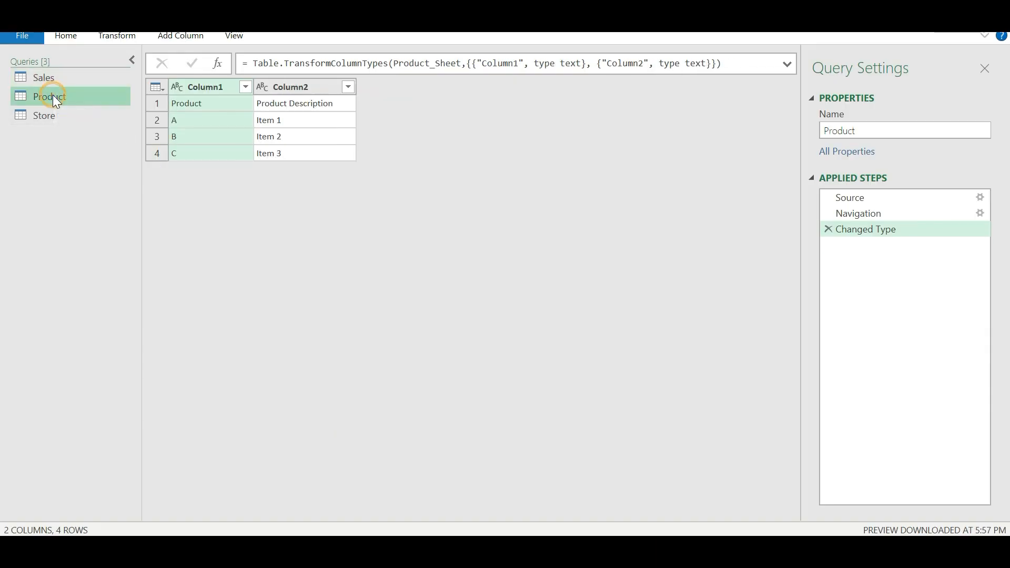
left_click(81, 37)
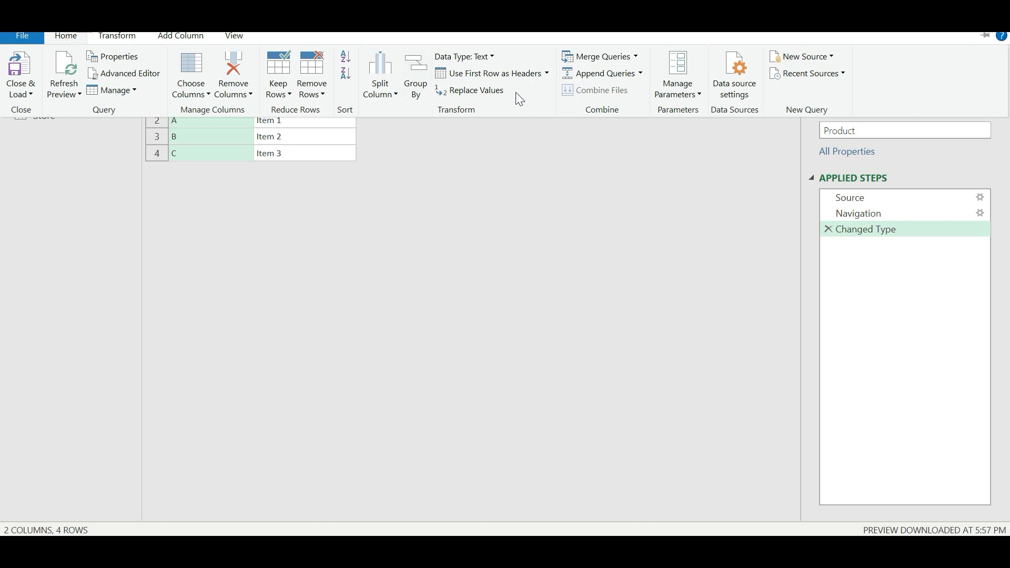
left_click(483, 71)
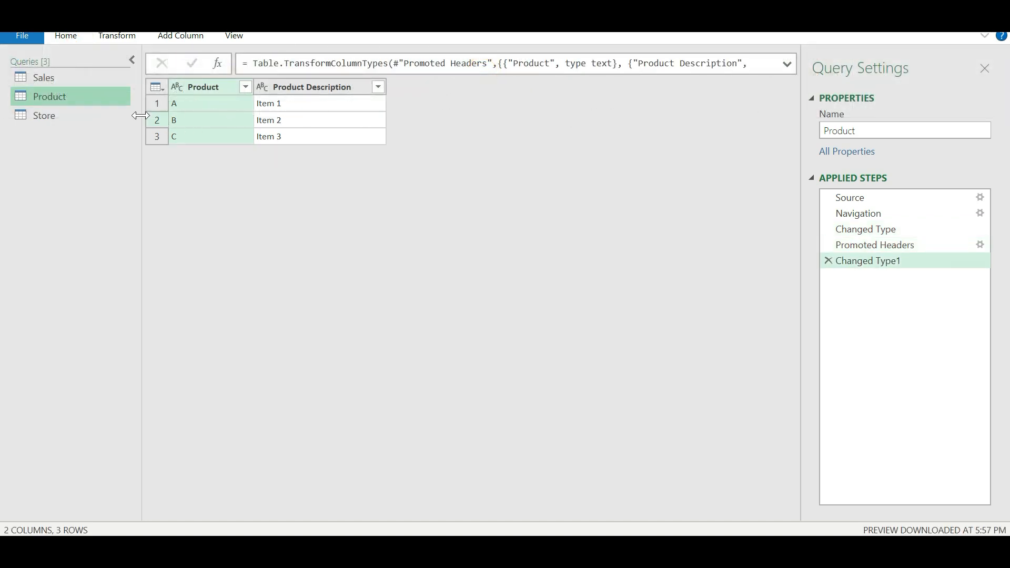
left_click(46, 118)
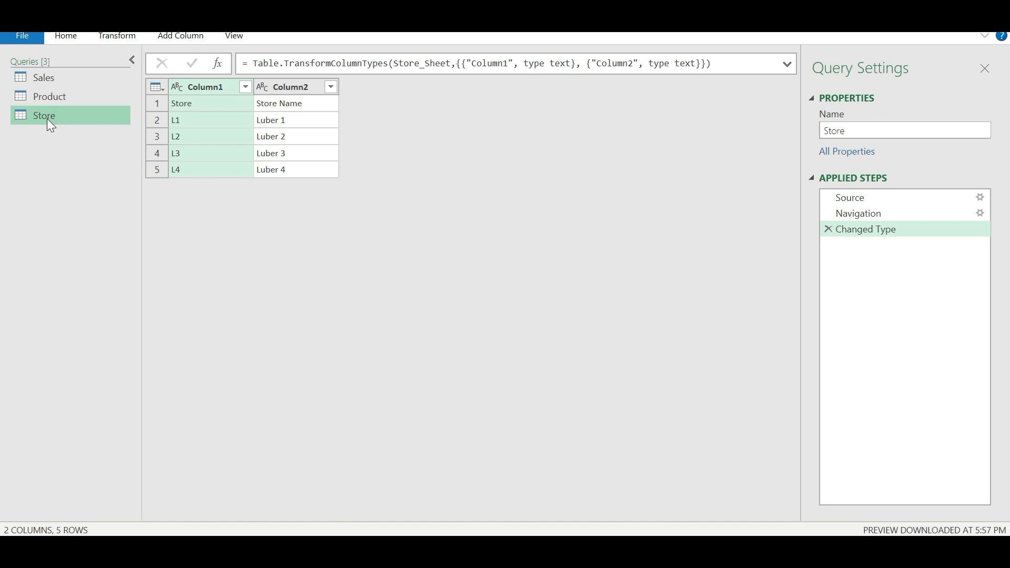
left_click(67, 37)
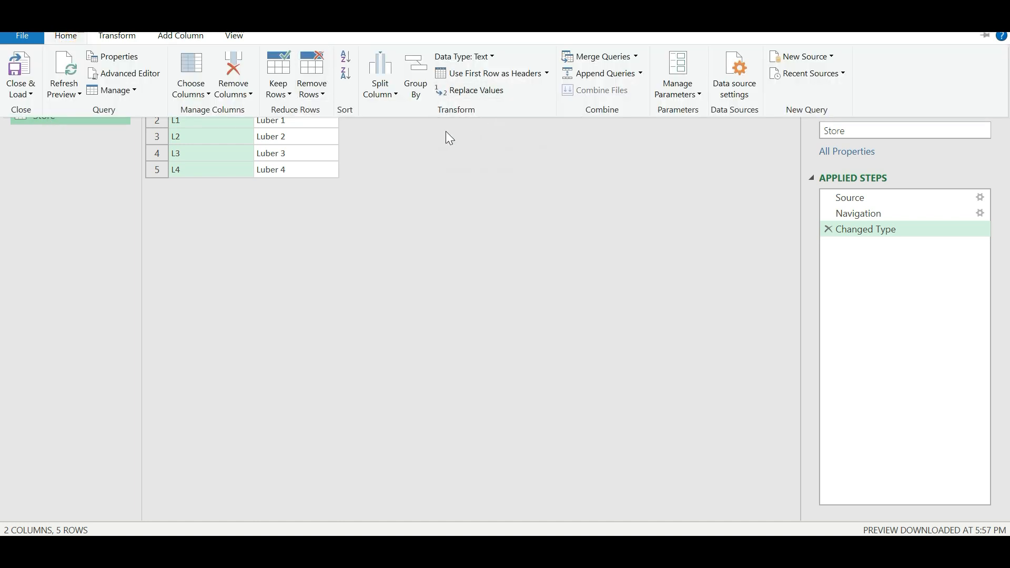
left_click(467, 73)
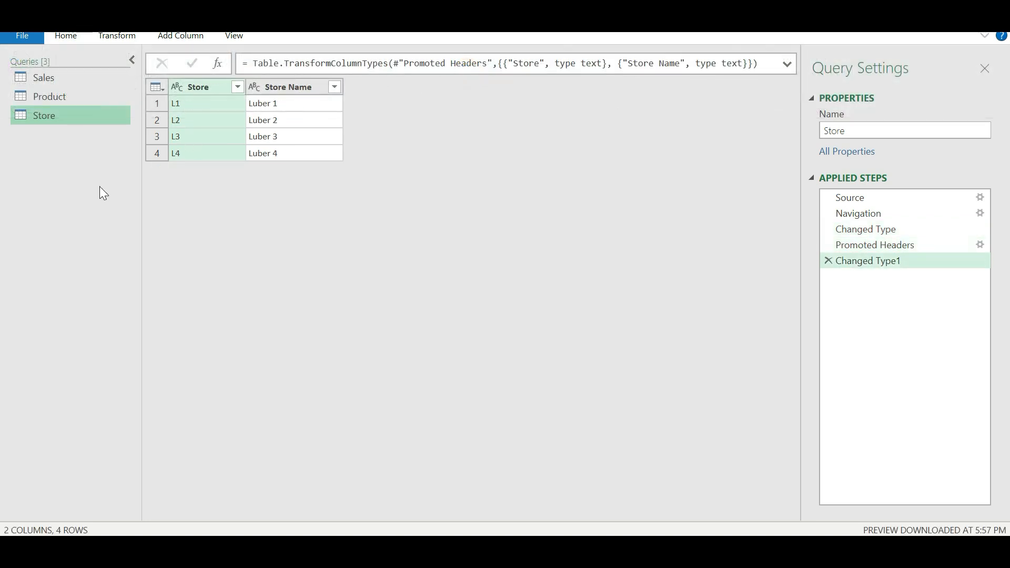
left_click(85, 183)
Merge the Sales query with Product as a new query, matching on their Product columns with a Left Outer join.
left_click(44, 100)
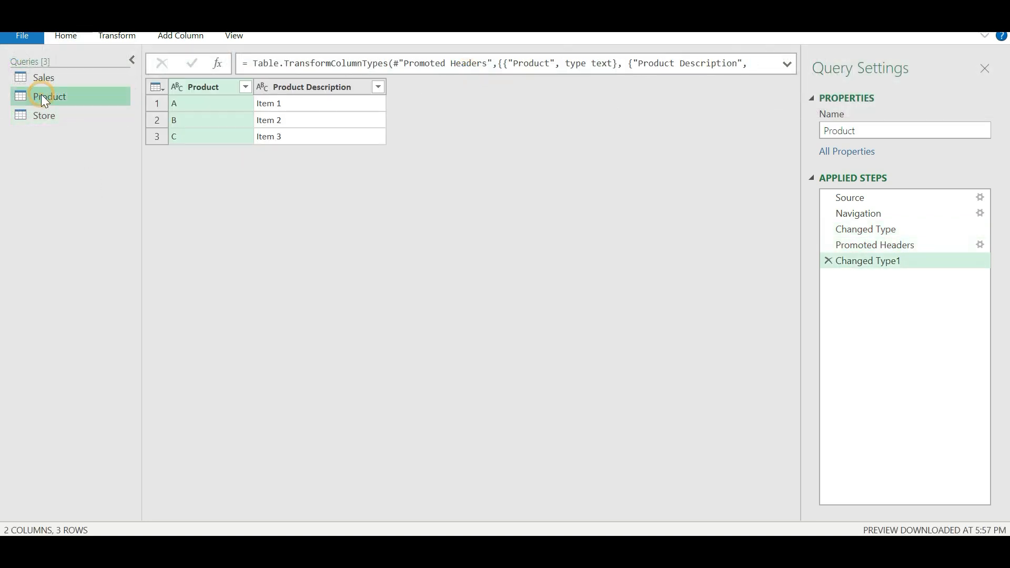
left_click(42, 80)
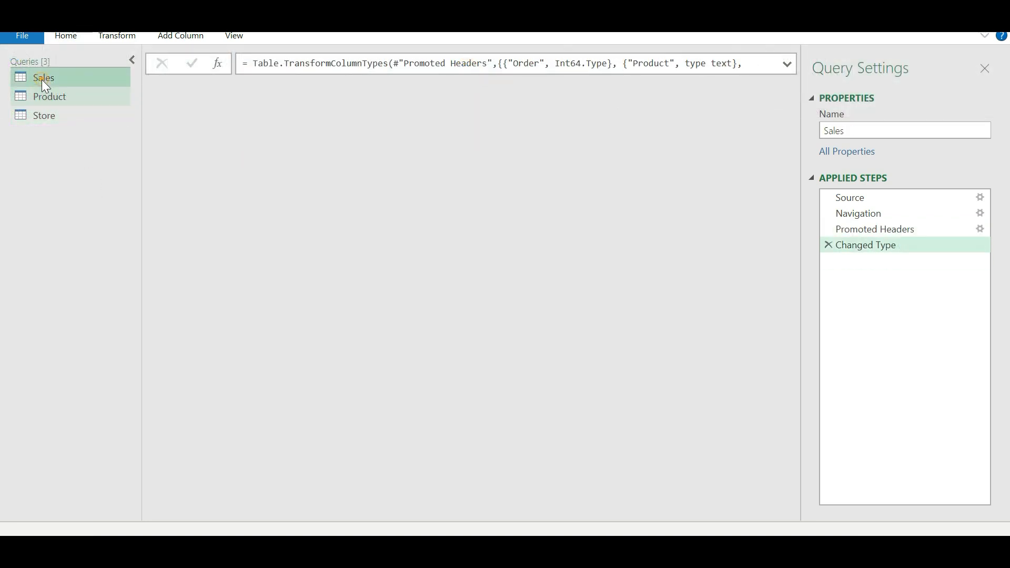
left_click(57, 38)
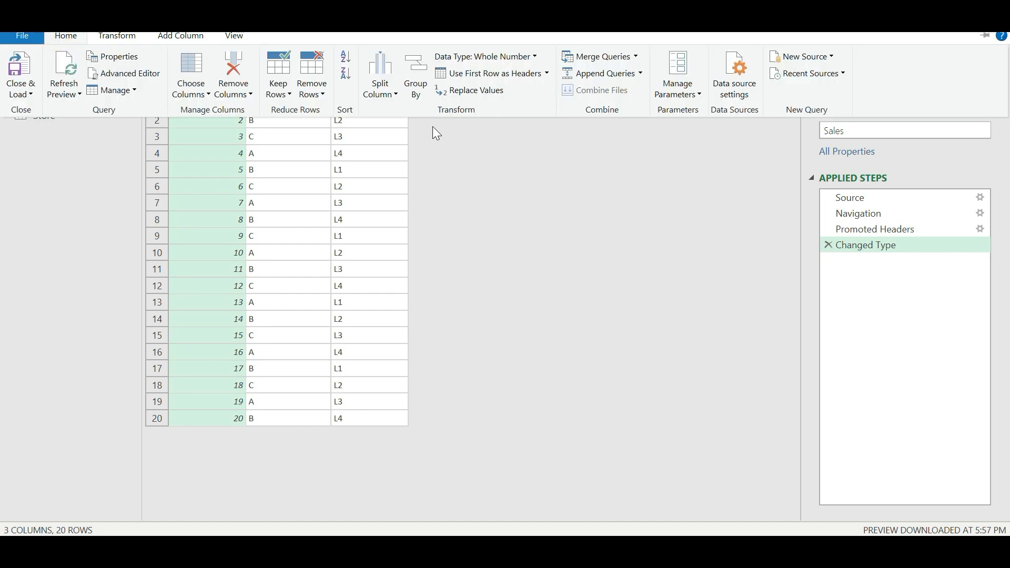
left_click(636, 58)
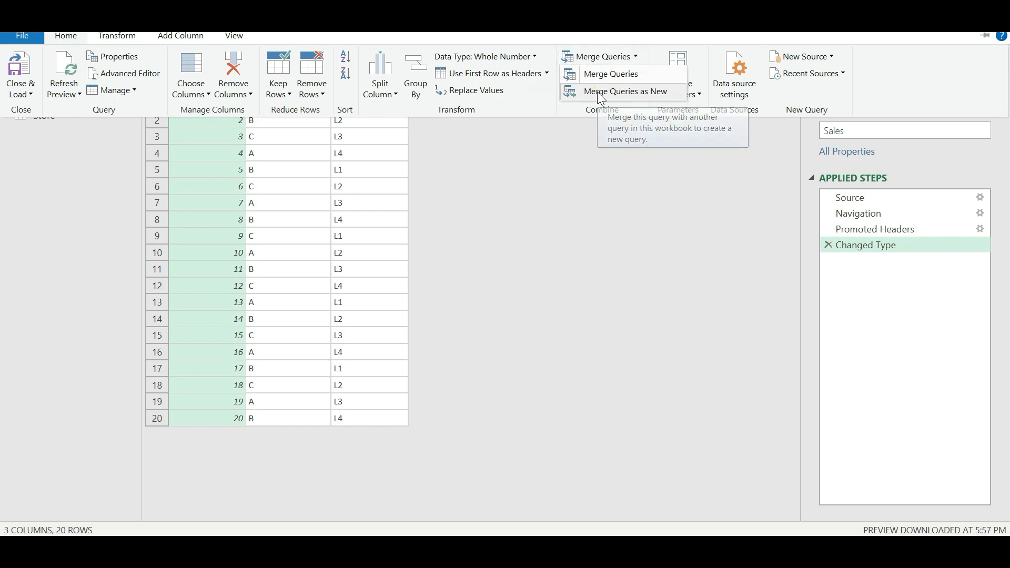
left_click(602, 94)
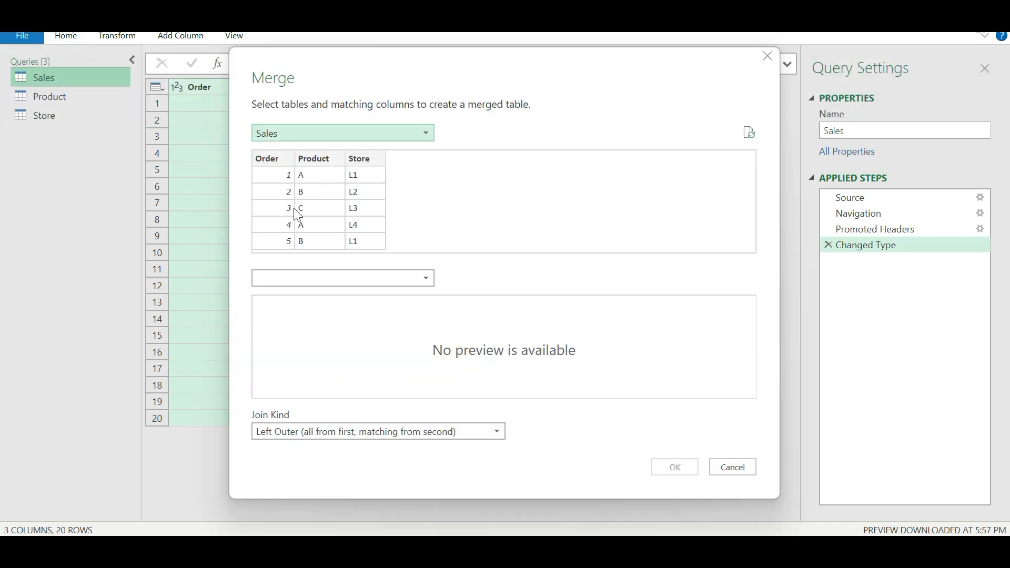
left_click(428, 282)
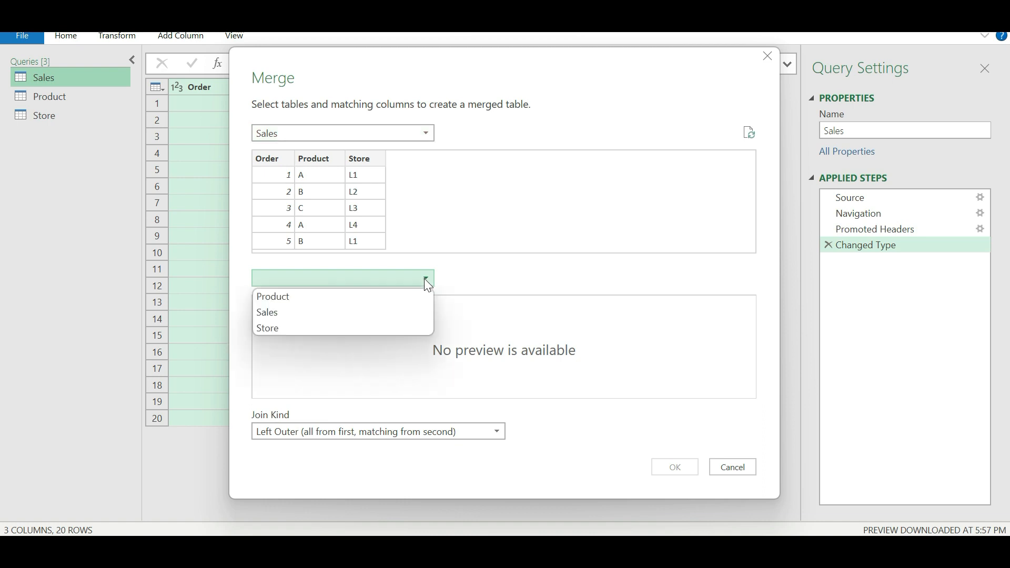
left_click(275, 295)
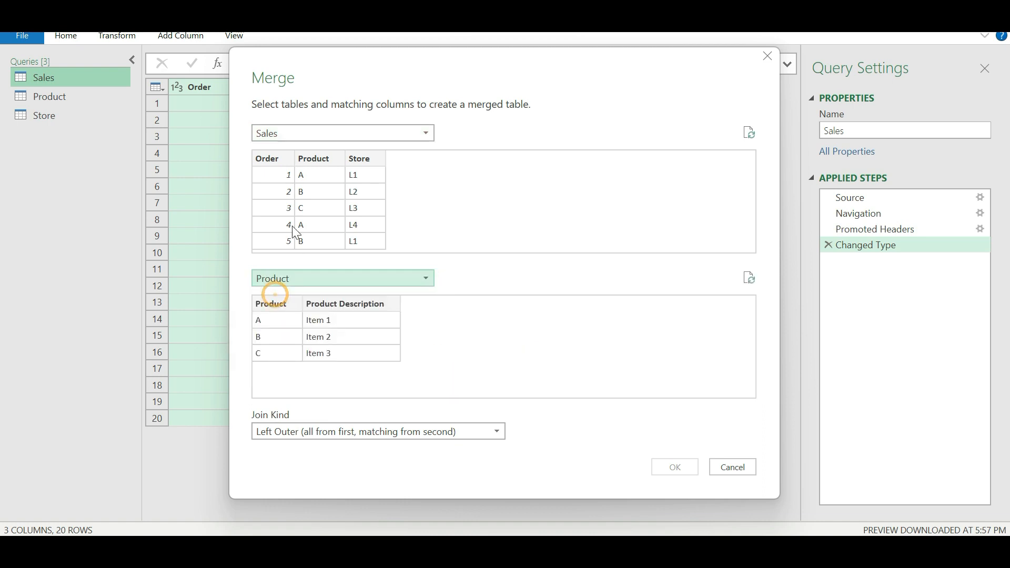
left_click(323, 160)
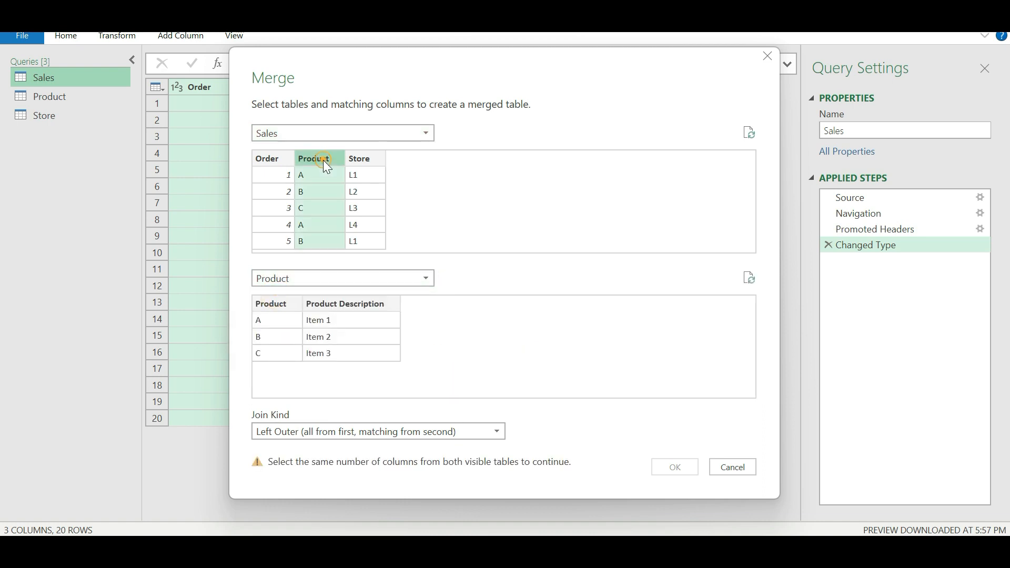
left_click(279, 304)
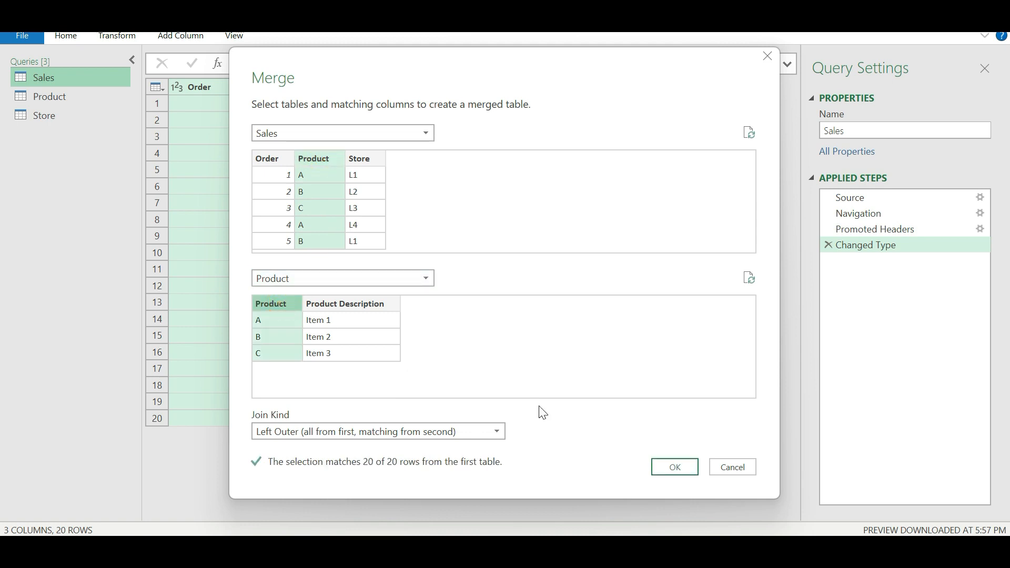
left_click(676, 467)
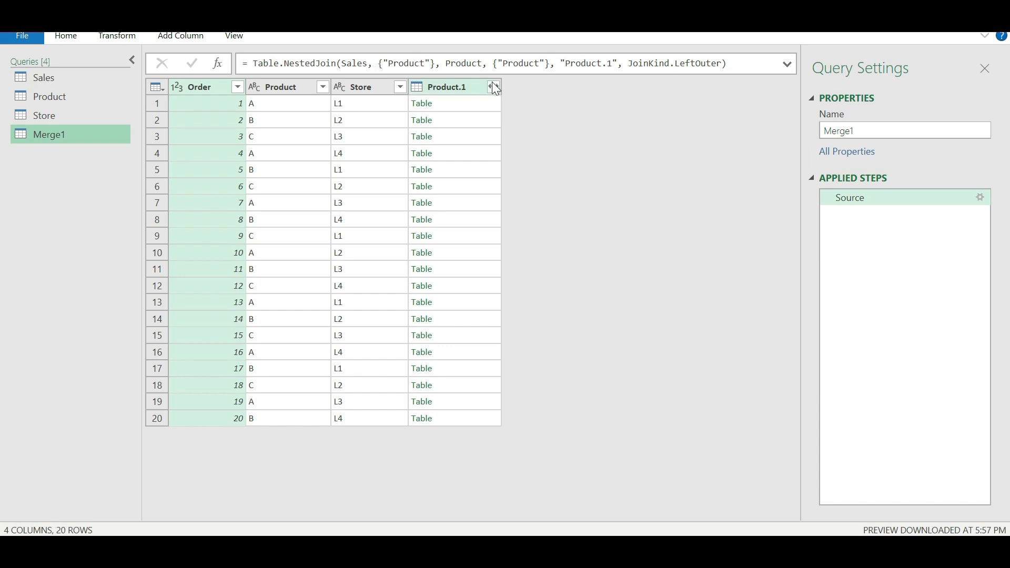
Expand the merged product table column to only Product Description, without the original column name as prefix.
left_click(494, 87)
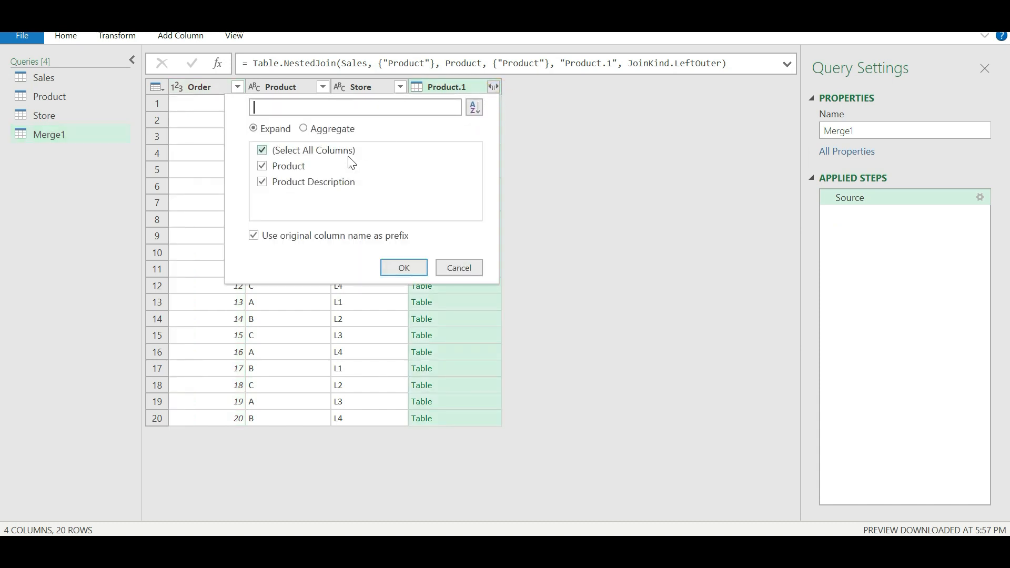
left_click(262, 151)
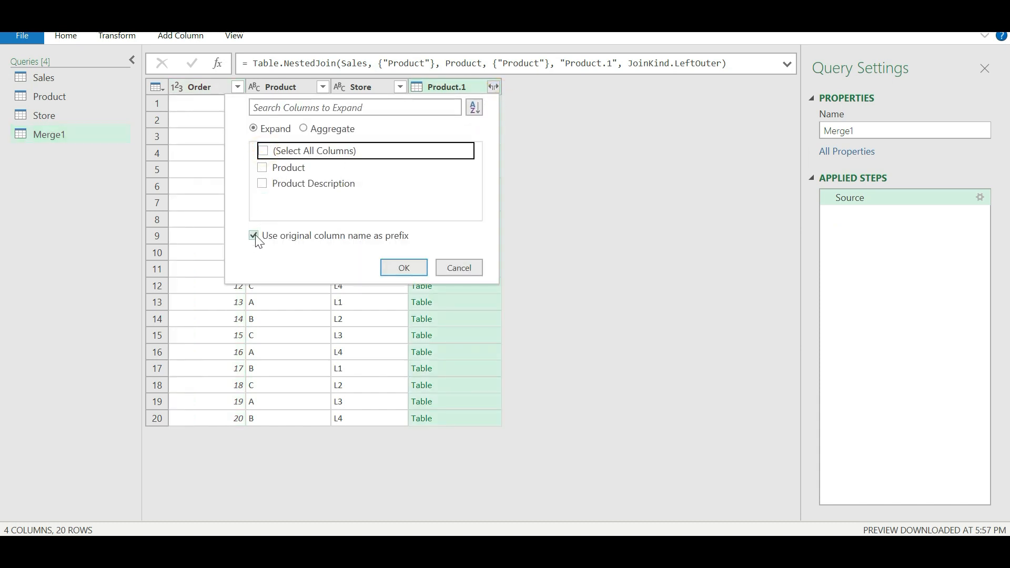
left_click(253, 235)
left_click(262, 182)
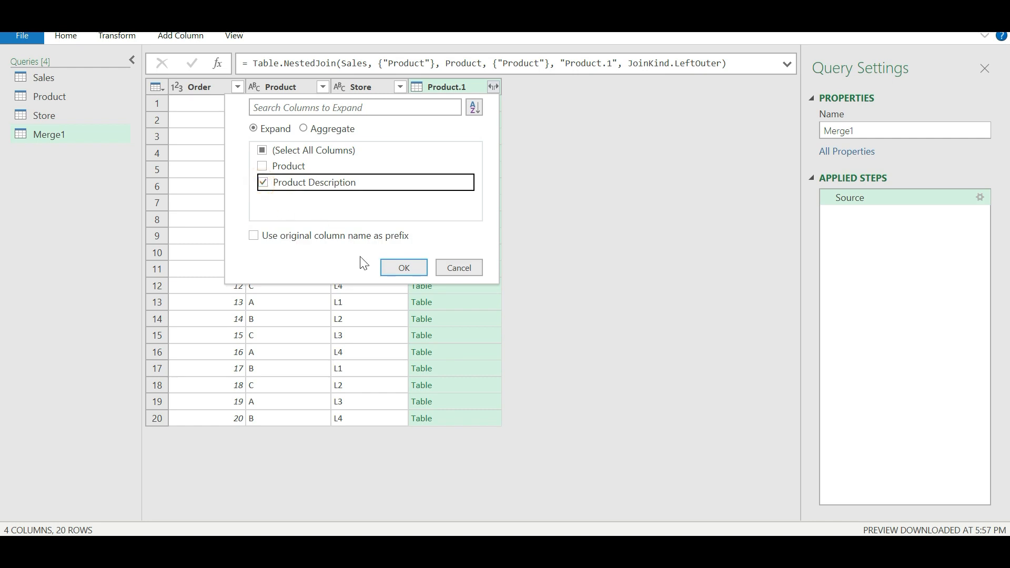
left_click(404, 269)
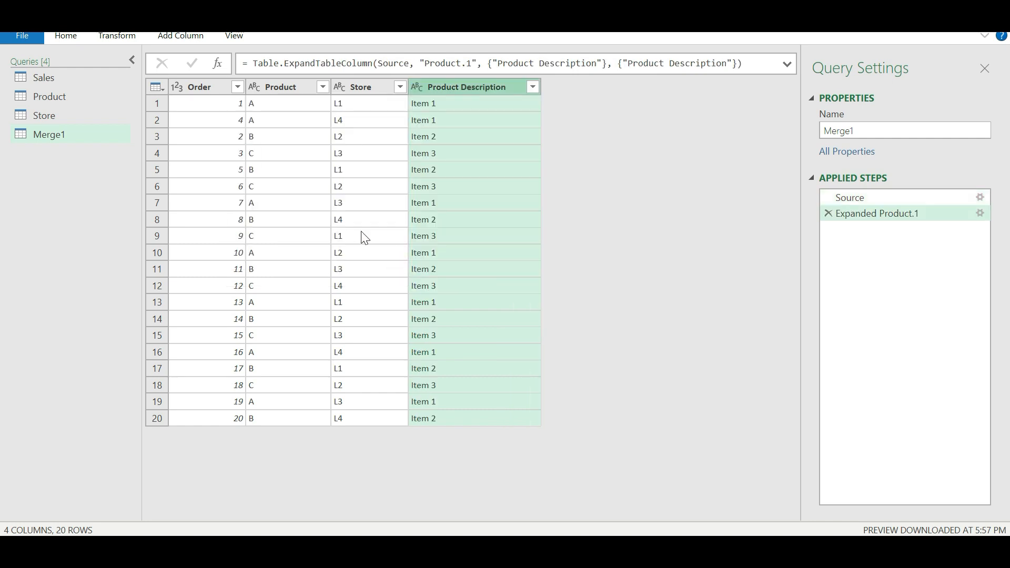
Rename the new merged query to All.
right_click(49, 134)
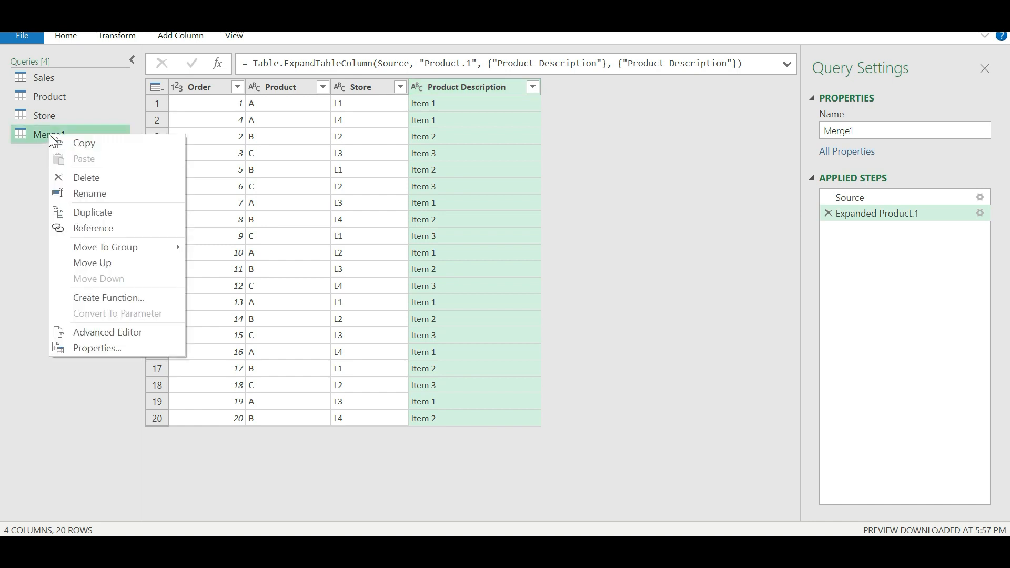
left_click(103, 191)
type("All")
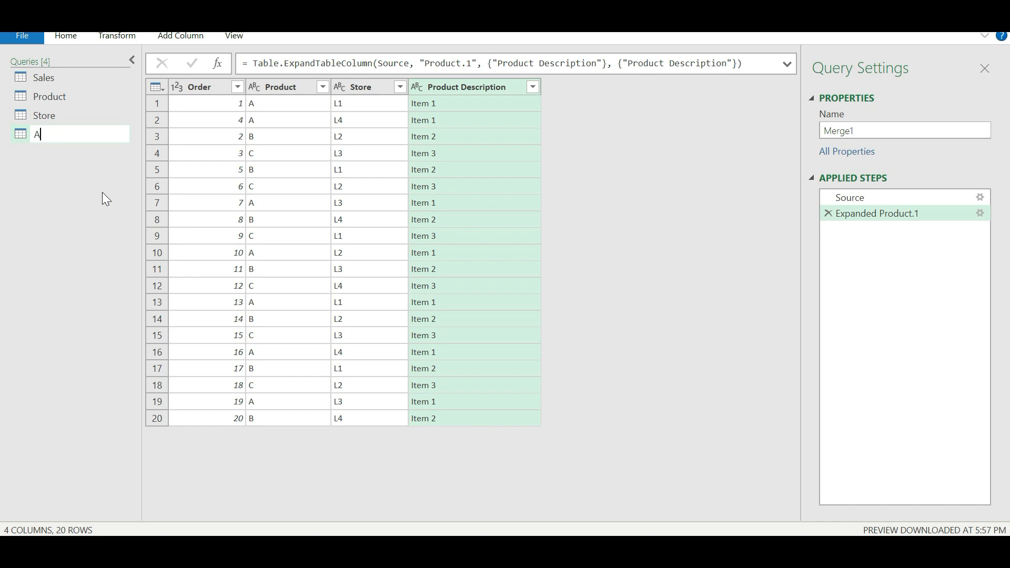
key("Return")
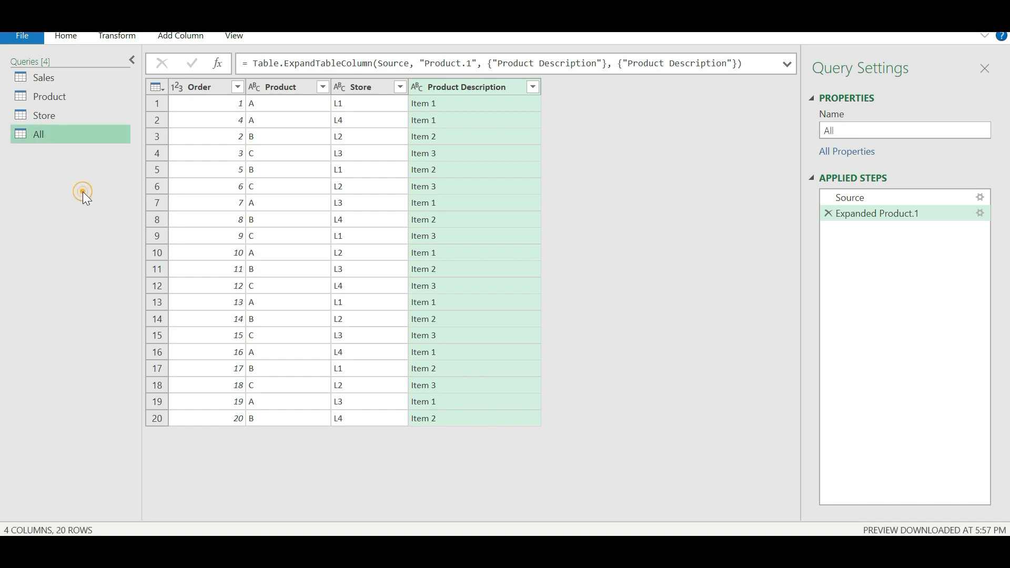
Merge the Store query into the All query, matching on their Store columns with a Left Outer join.
left_click(66, 35)
left_click(599, 62)
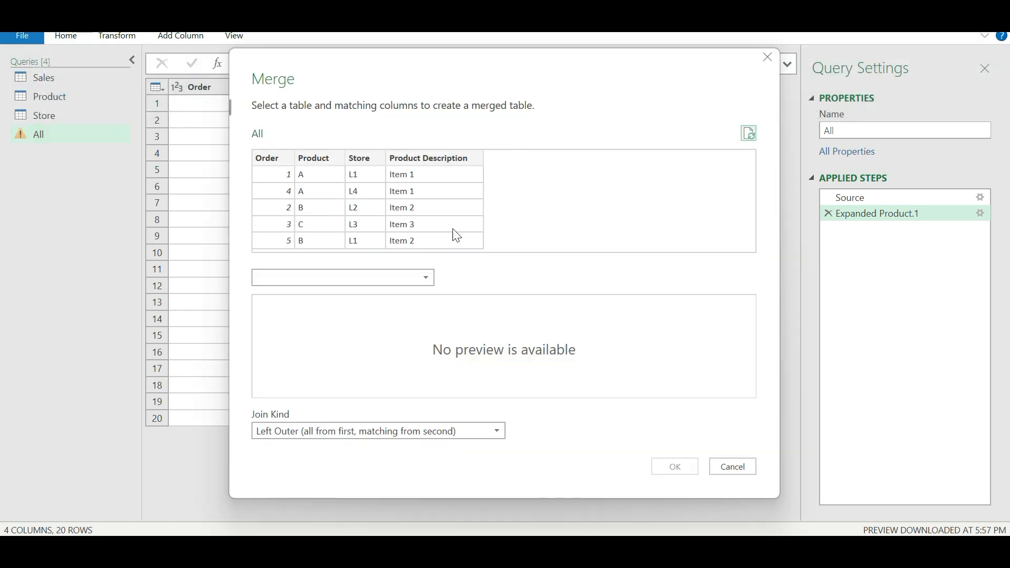
left_click(428, 275)
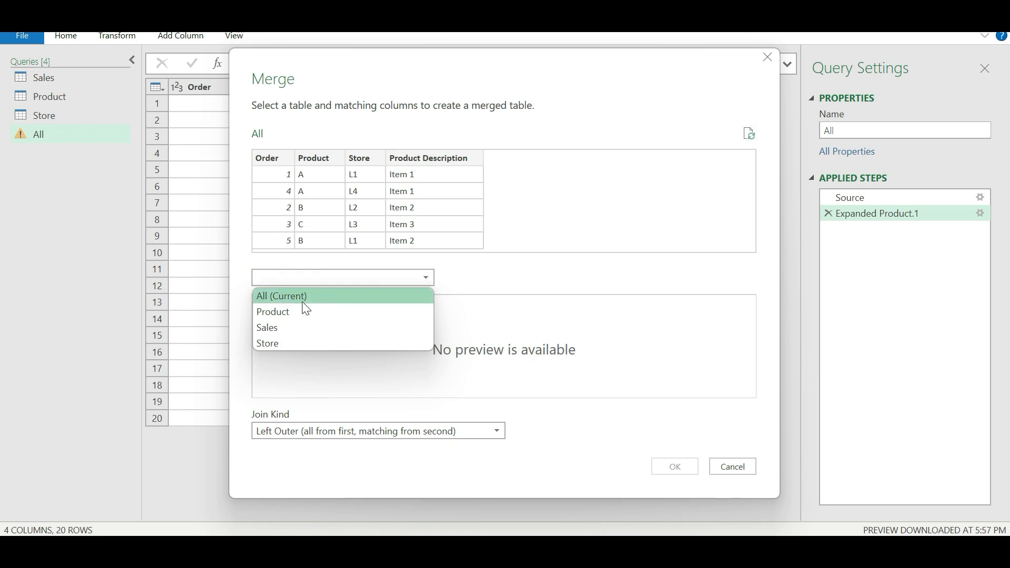
left_click(268, 344)
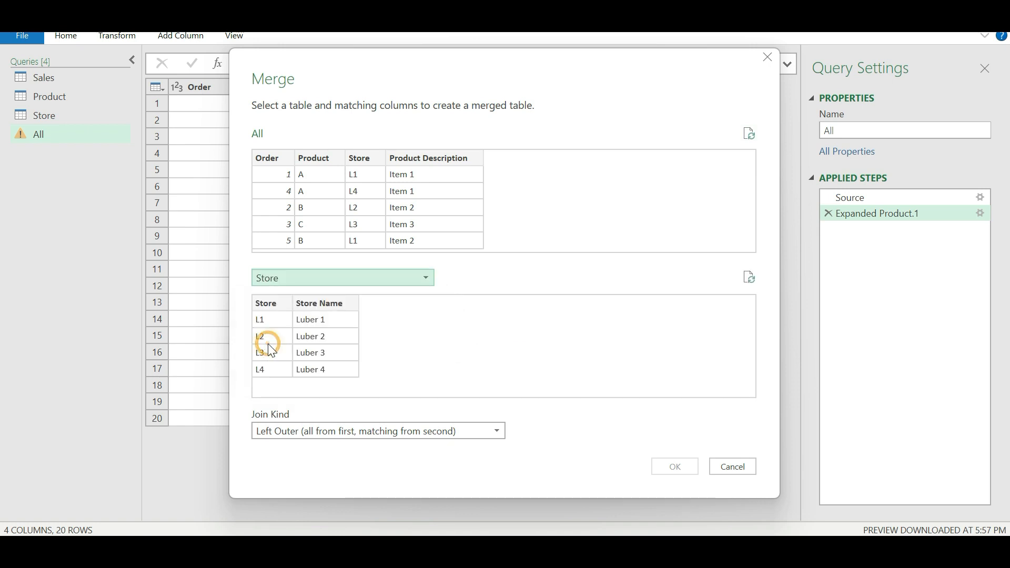
left_click(368, 160)
left_click(270, 304)
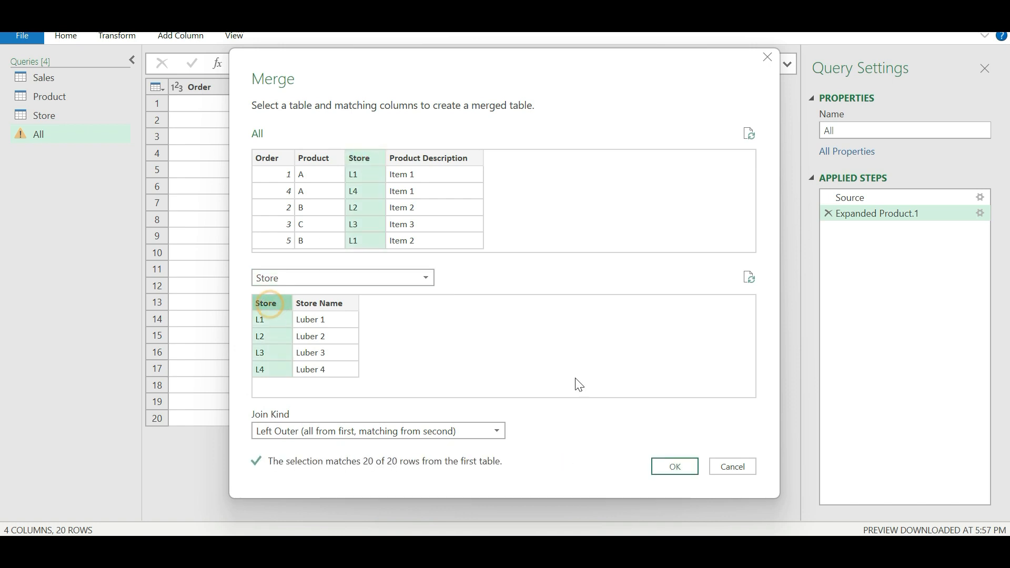
left_click(675, 465)
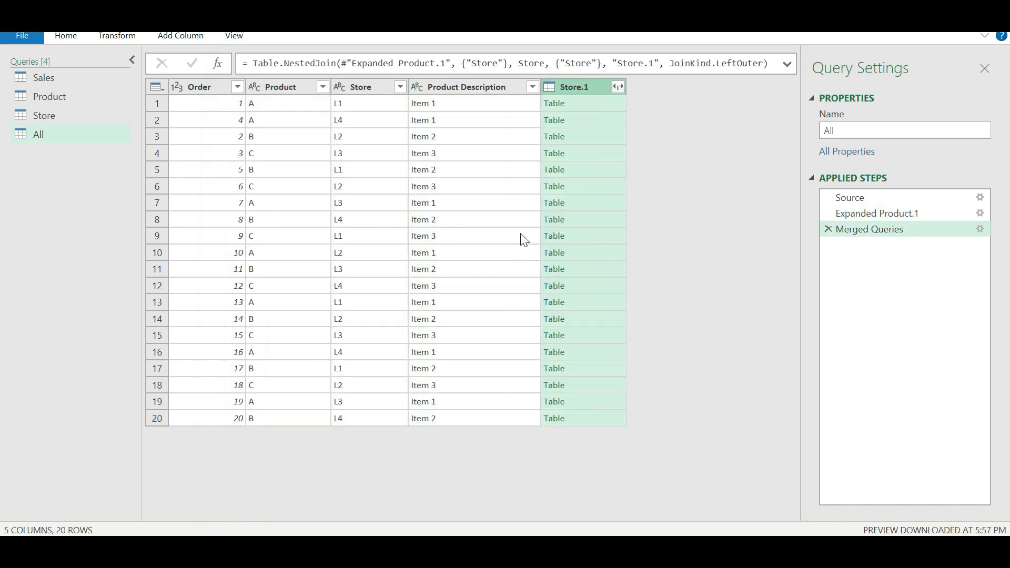
Expand the merged store table column to only Store Name, without a column name prefix.
left_click(618, 87)
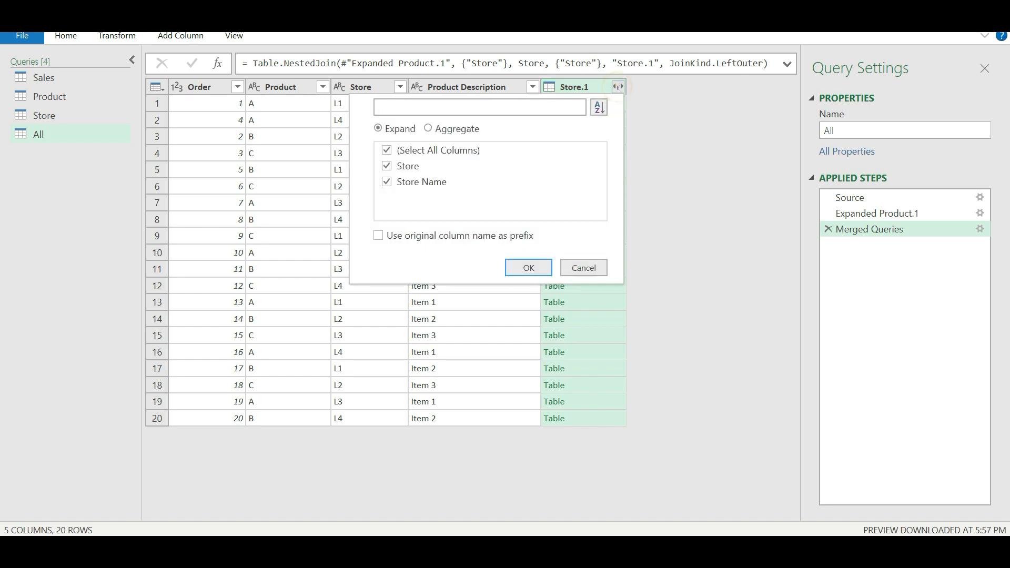
left_click(390, 151)
left_click(387, 183)
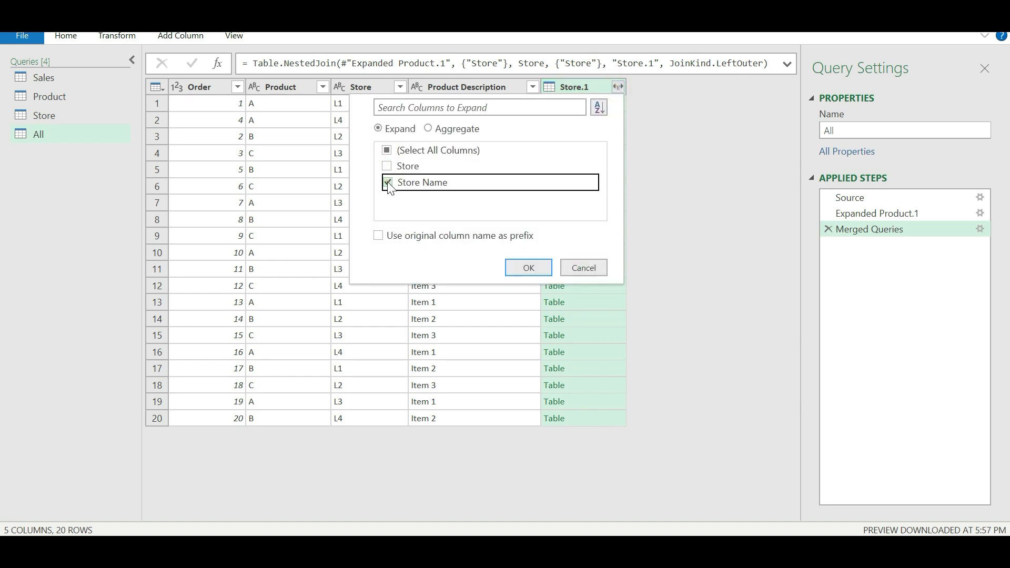
left_click(529, 268)
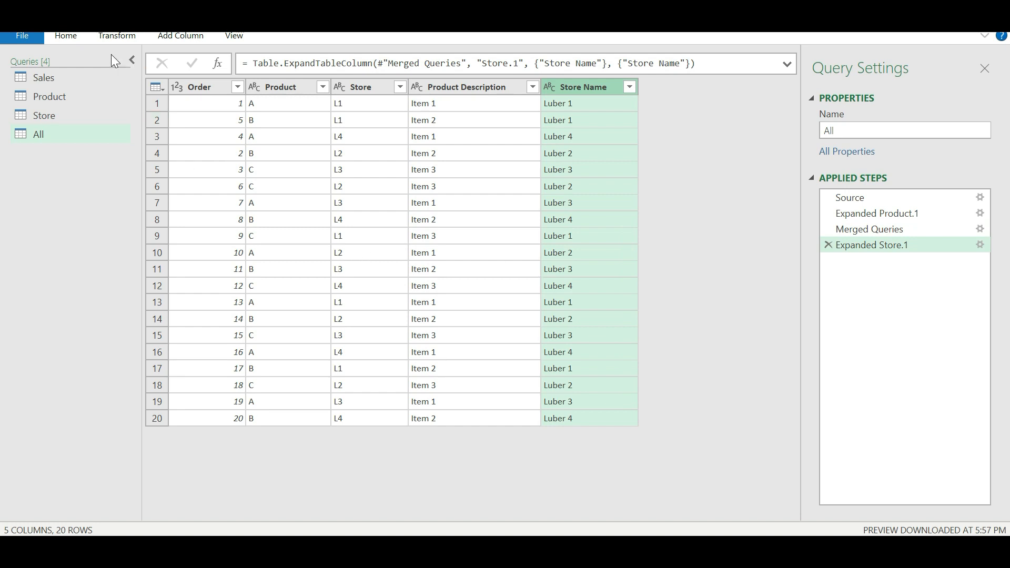
Close the Power Query Editor and load the queries to the workbook as tables on new worksheets.
left_click(67, 36)
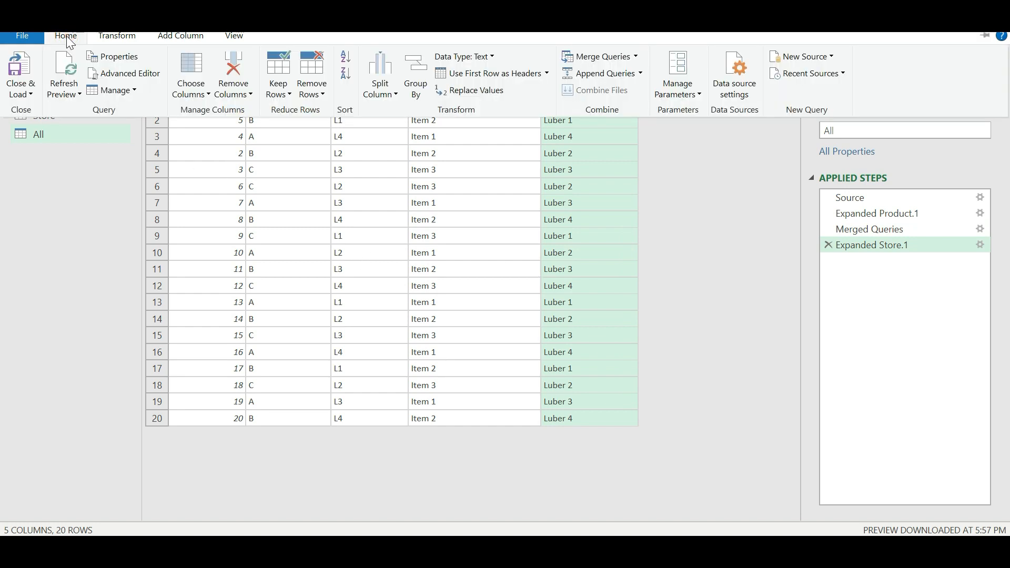
left_click(30, 96)
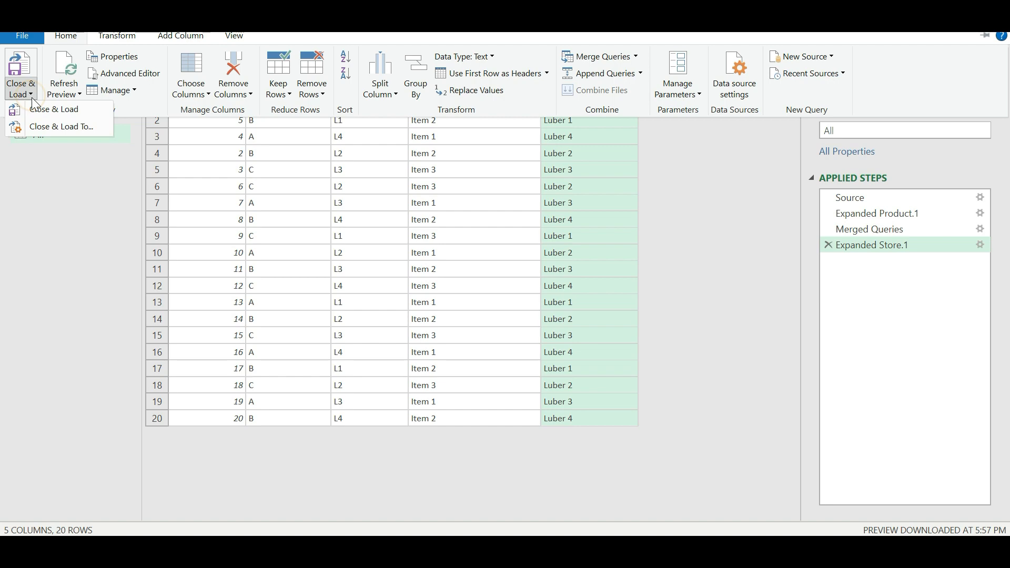
left_click(58, 128)
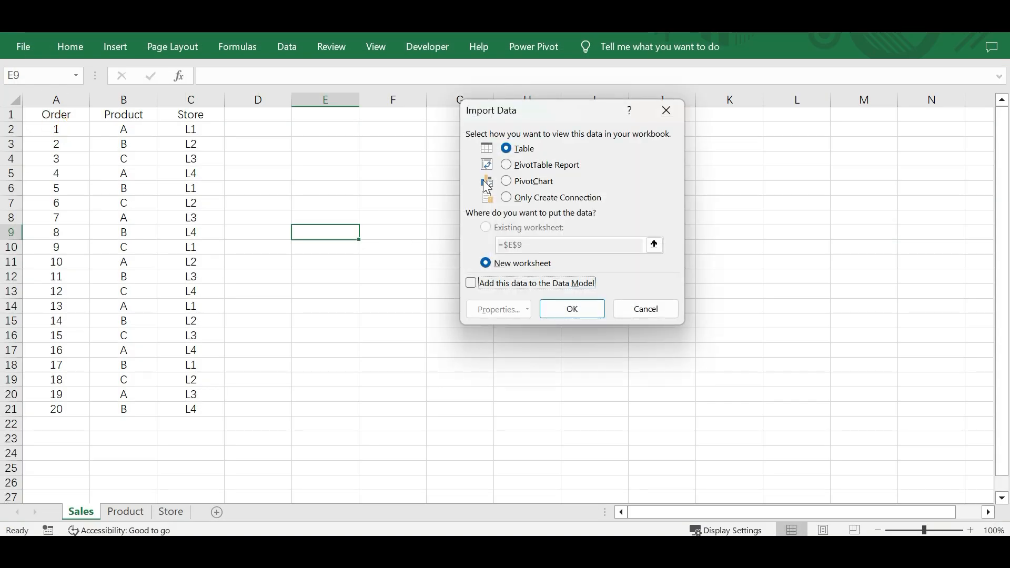
left_click(578, 314)
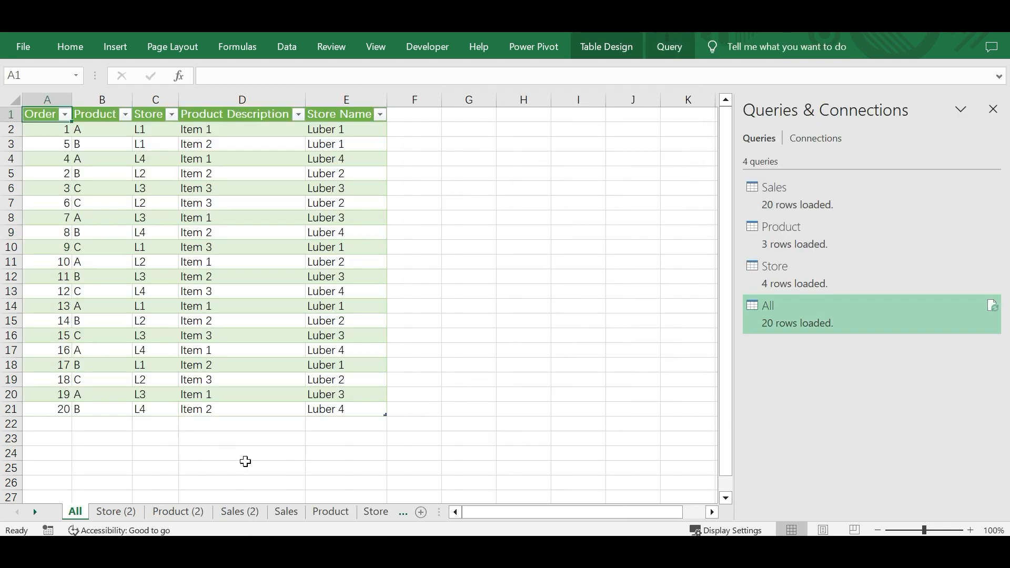
Delete the extra loaded worksheets Store (2), Product (2) and Sales (2) together.
left_click(117, 512)
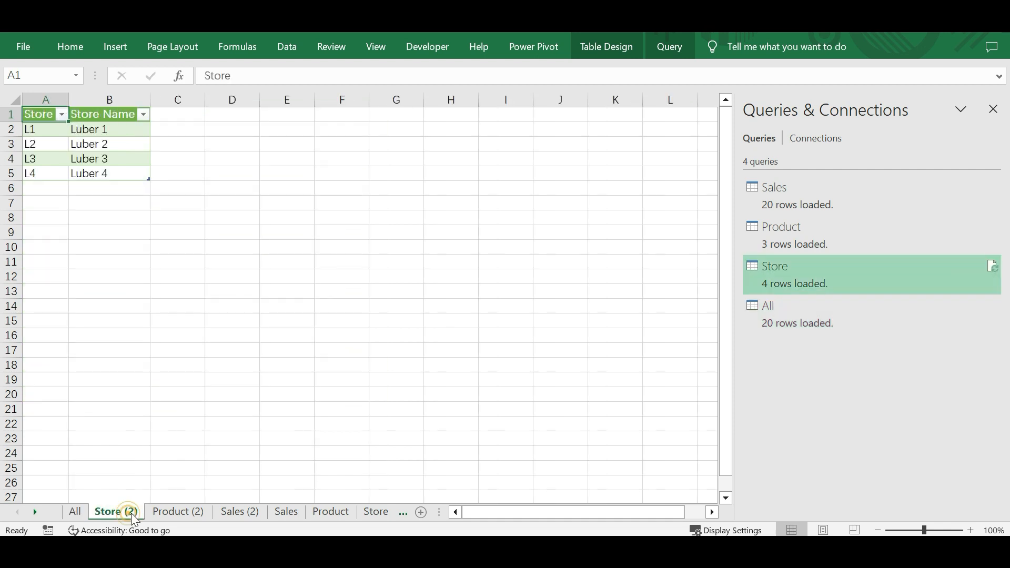
left_click(230, 513, "shift")
right_click(230, 514)
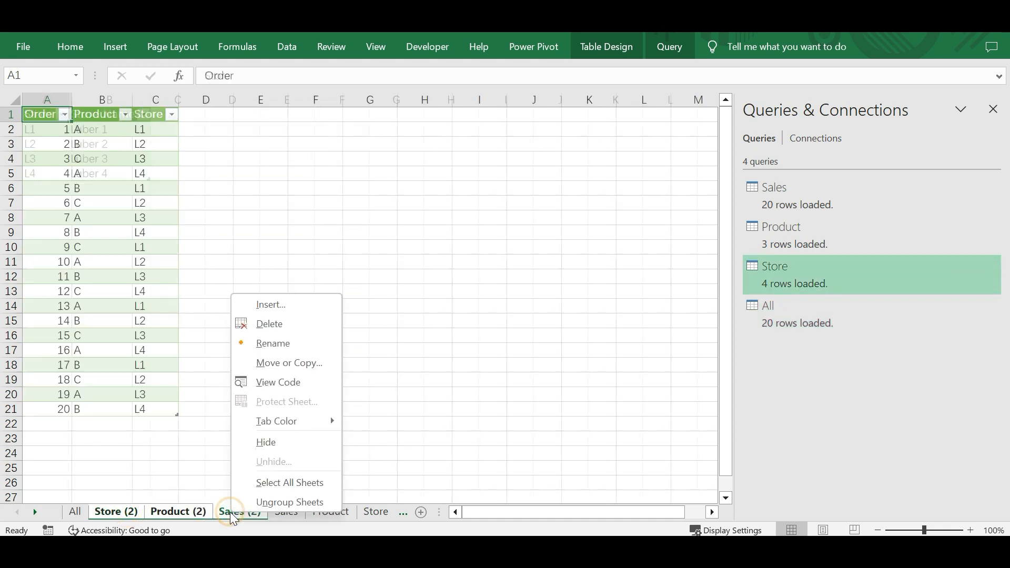
left_click(284, 329)
left_click(480, 325)
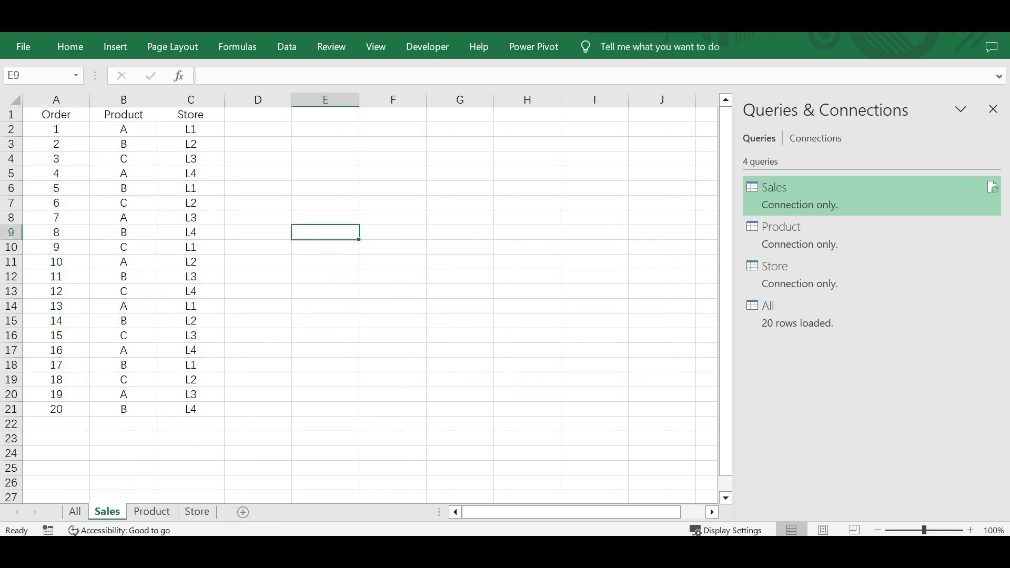
Close the Queries & Connections pane and review the merged table on the All sheet.
left_click(993, 109)
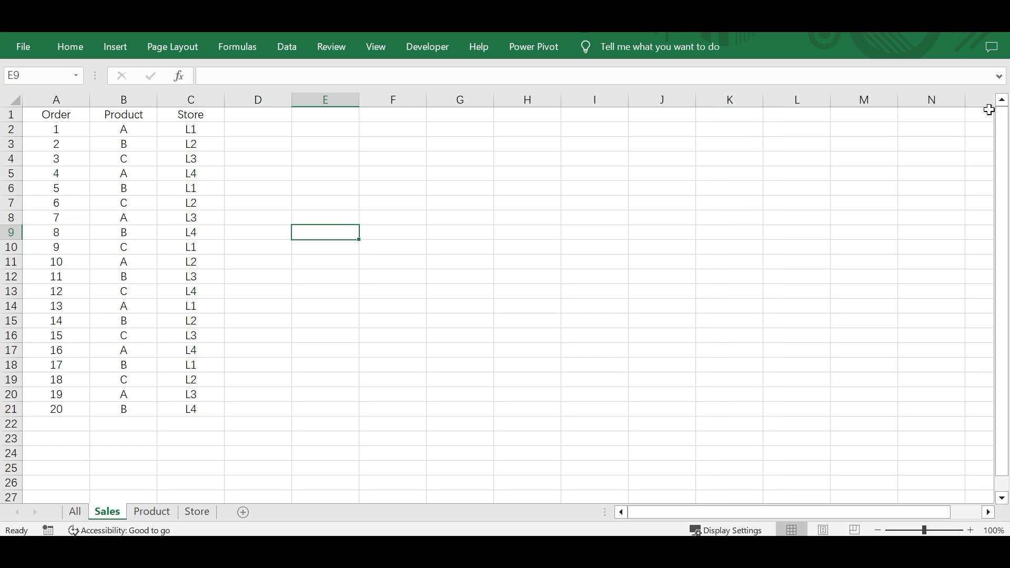
left_click(559, 187)
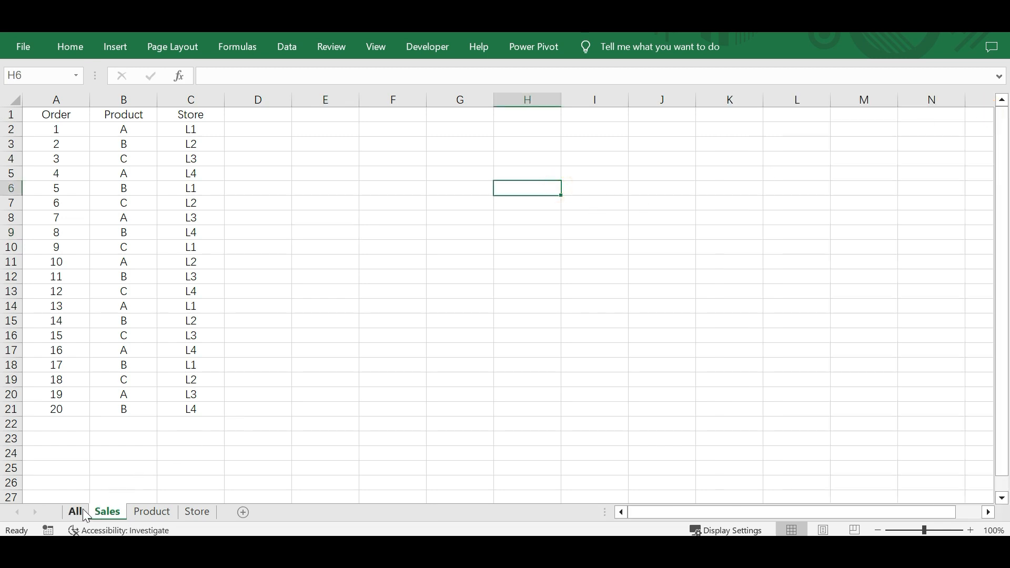
left_click(78, 512)
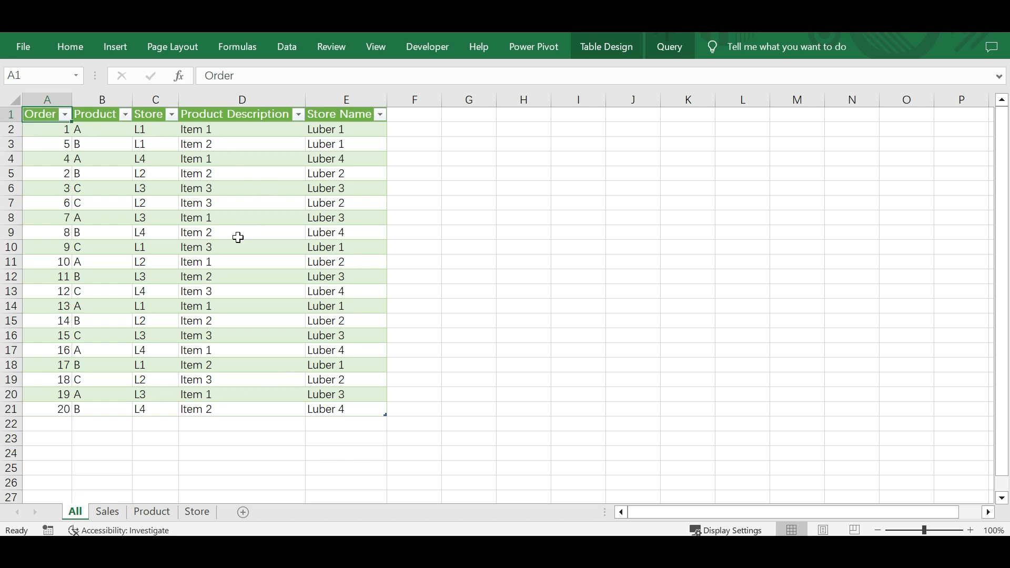
left_click(487, 109)
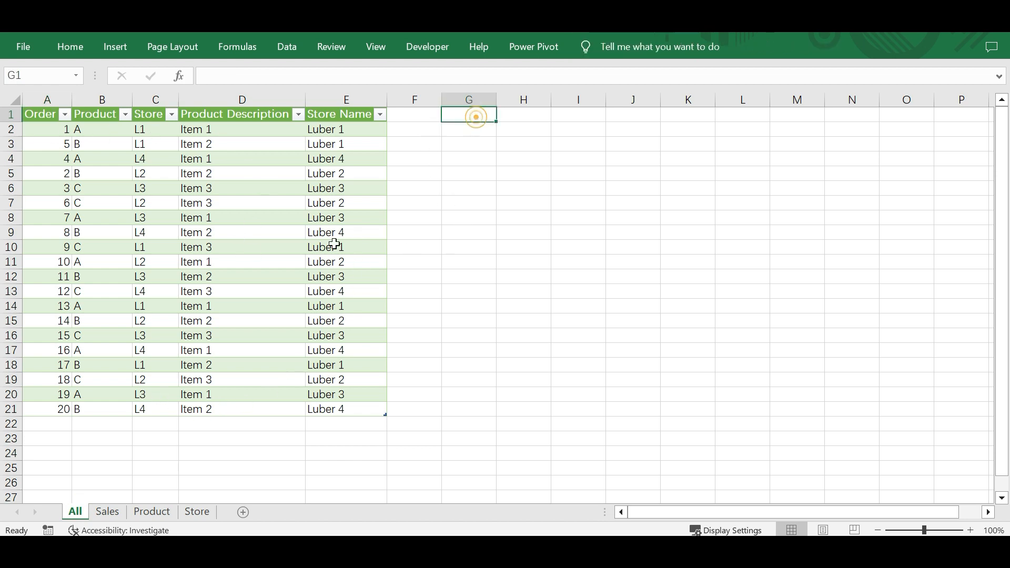
Delete rows 17 to 21, holding orders 16 to 20, from the Sales sheet.
left_click(108, 512)
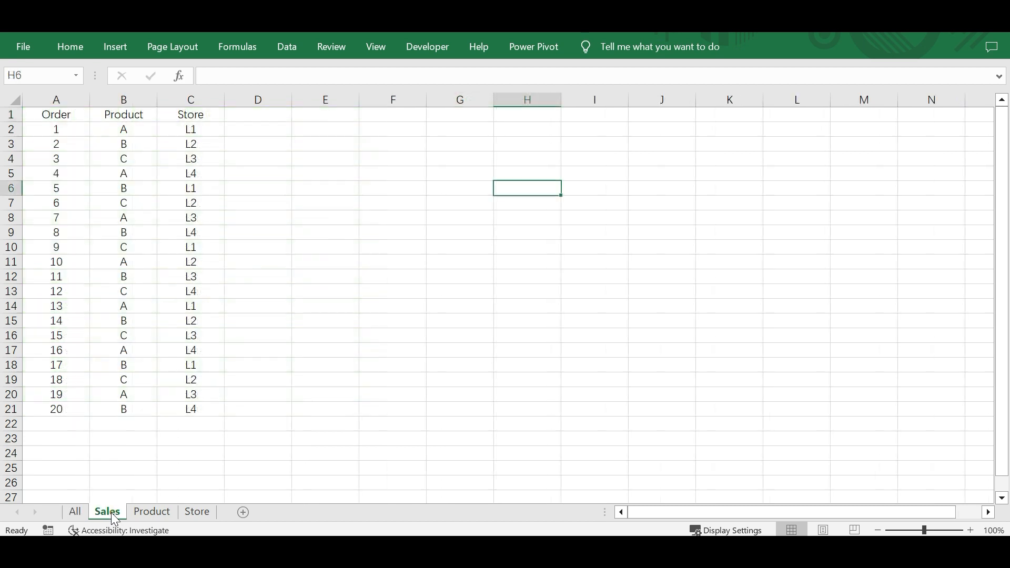
left_click_drag(15, 351, 13, 408)
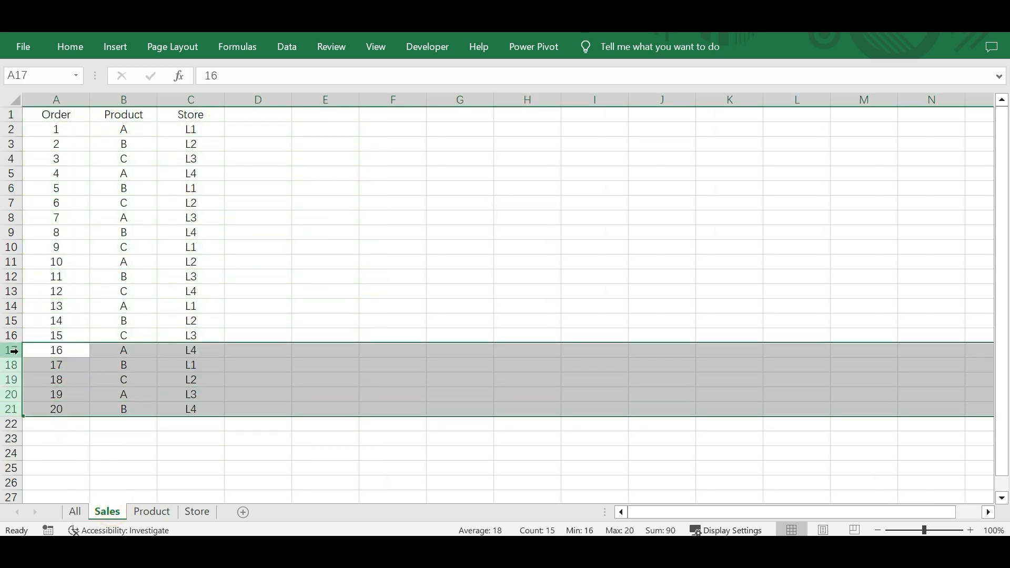
right_click(13, 408)
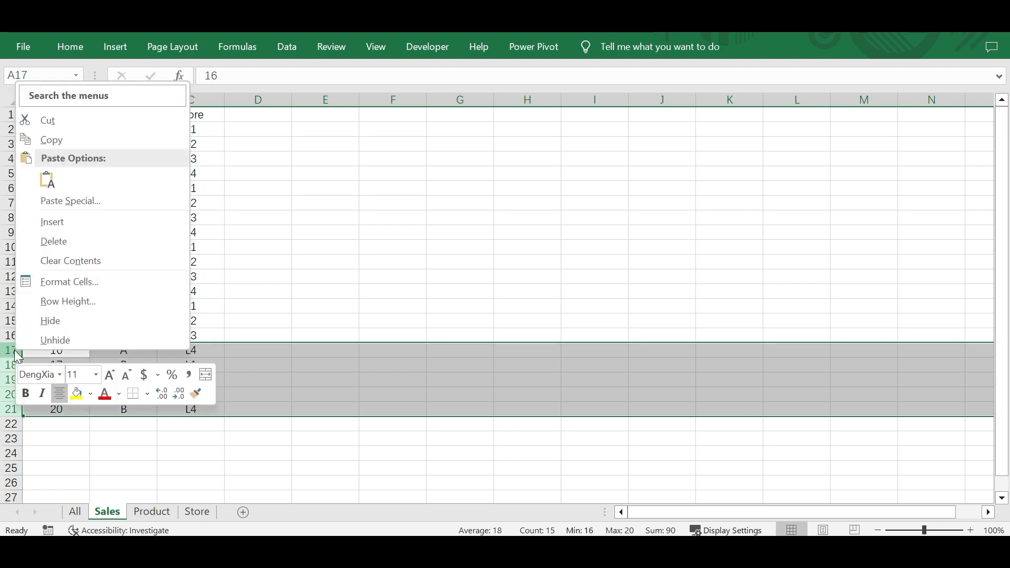
left_click(61, 245)
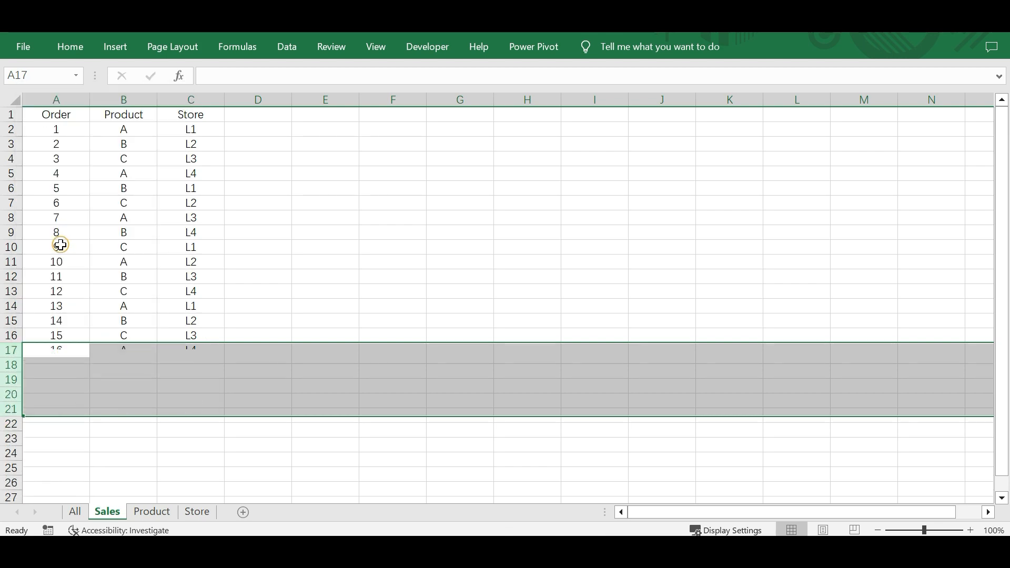
left_click(152, 169)
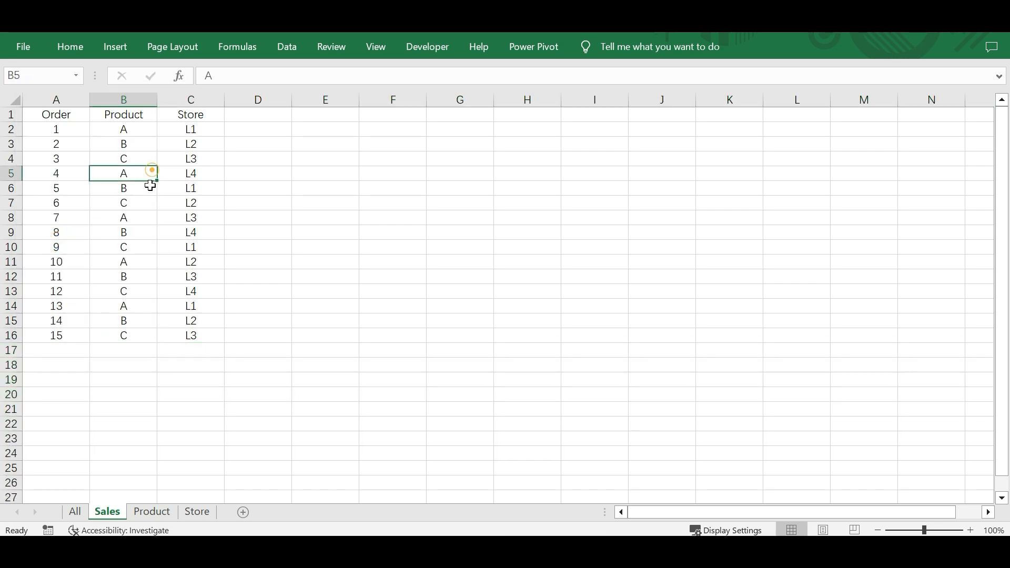
Refresh all queries so the merged table on the All sheet picks up the changed Sales data.
left_click(74, 511)
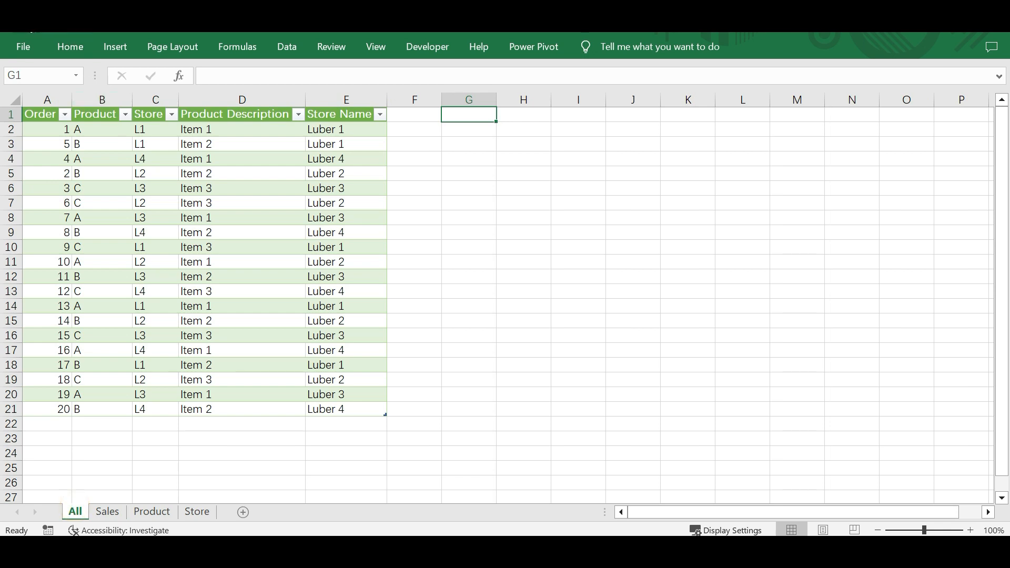
left_click(243, 129)
left_click(287, 47)
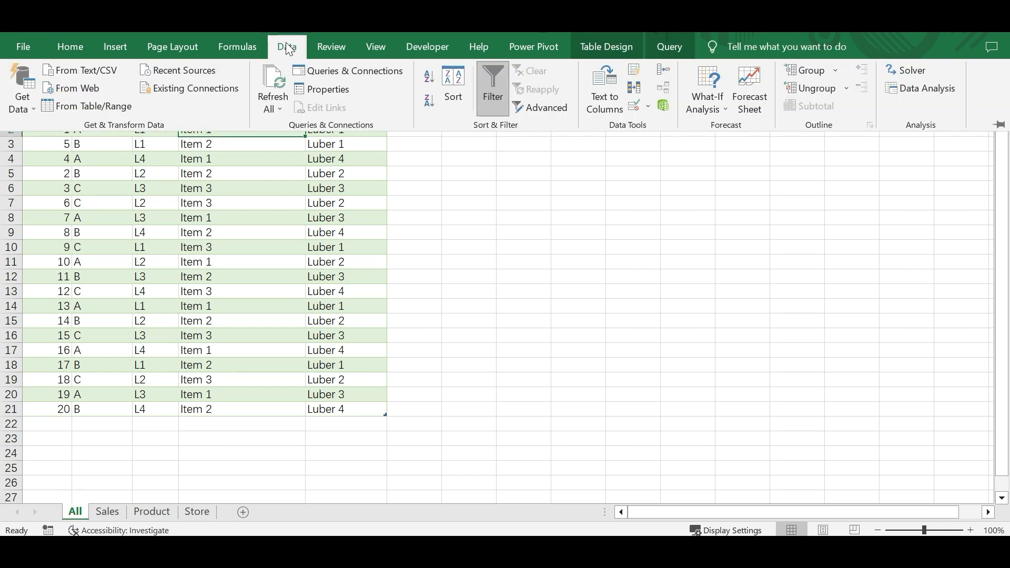
left_click(279, 87)
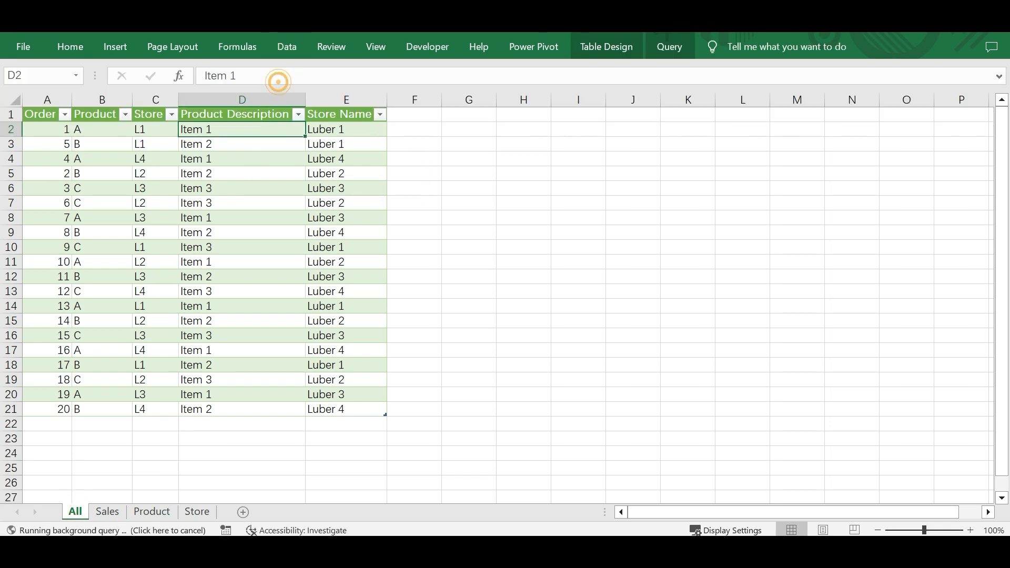
left_click(49, 129)
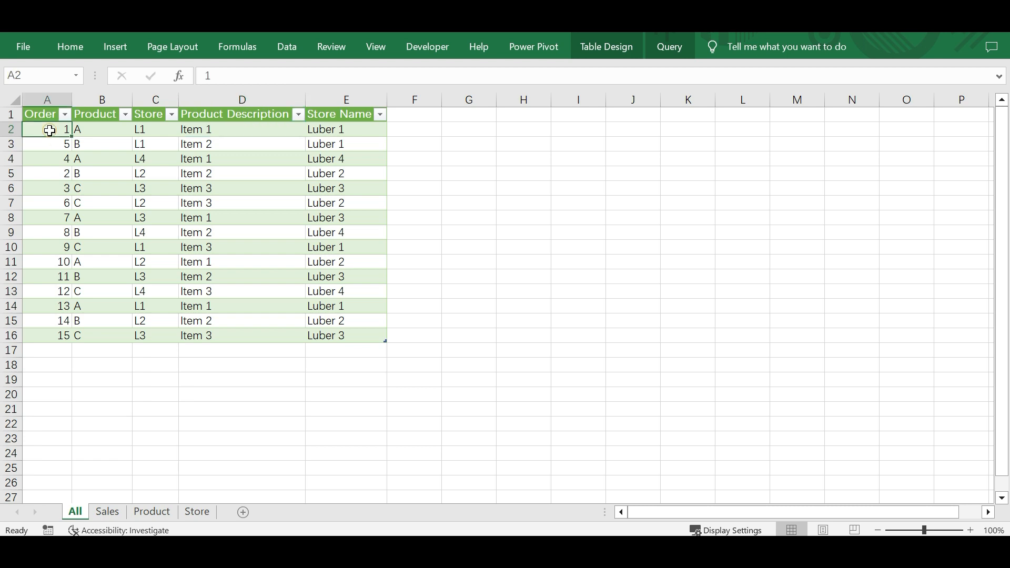
left_click(469, 114)
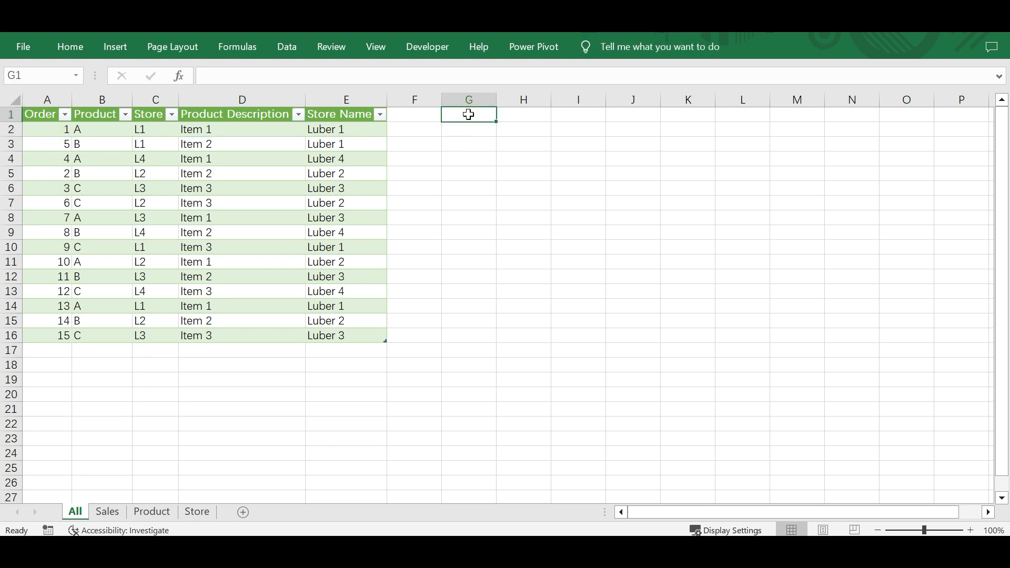